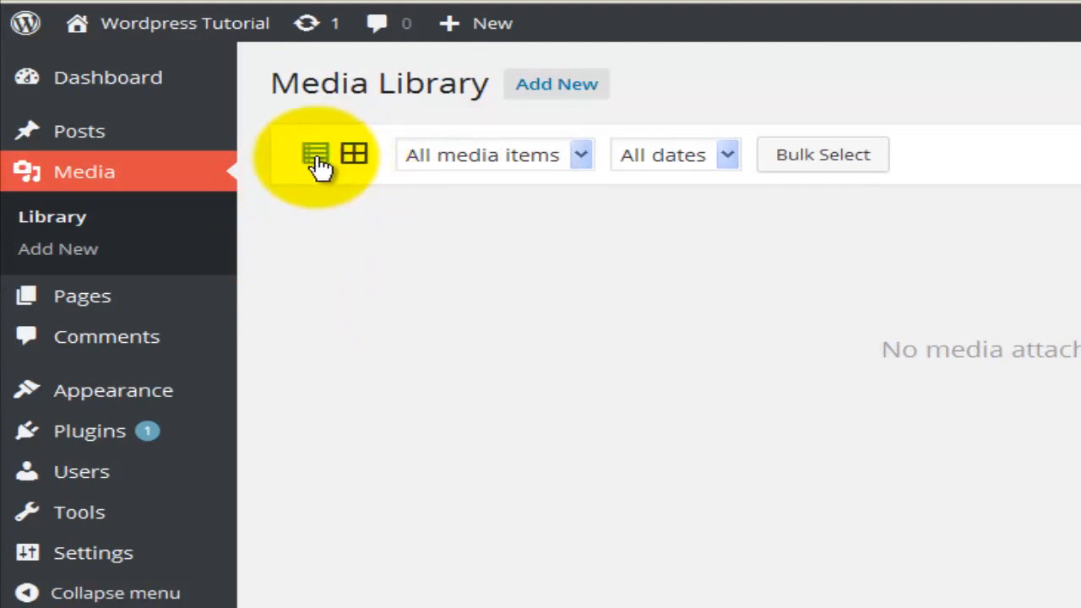
Switch the media library to list view and examine the item filter's options
{"action": "left_click", "coordinate": [316, 157]}
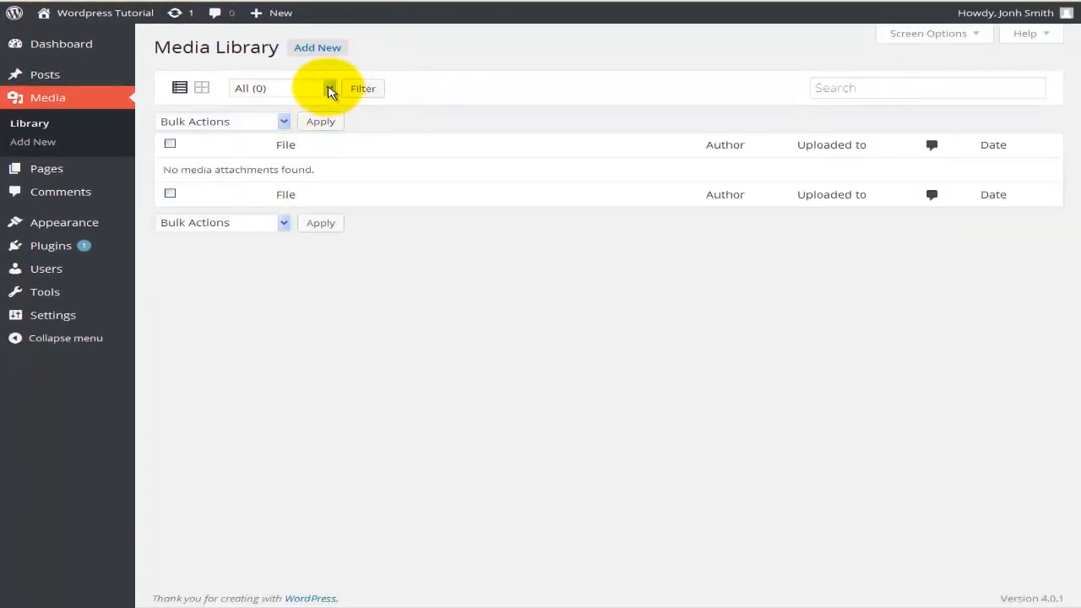
{"action": "left_click", "coordinate": [329, 89]}
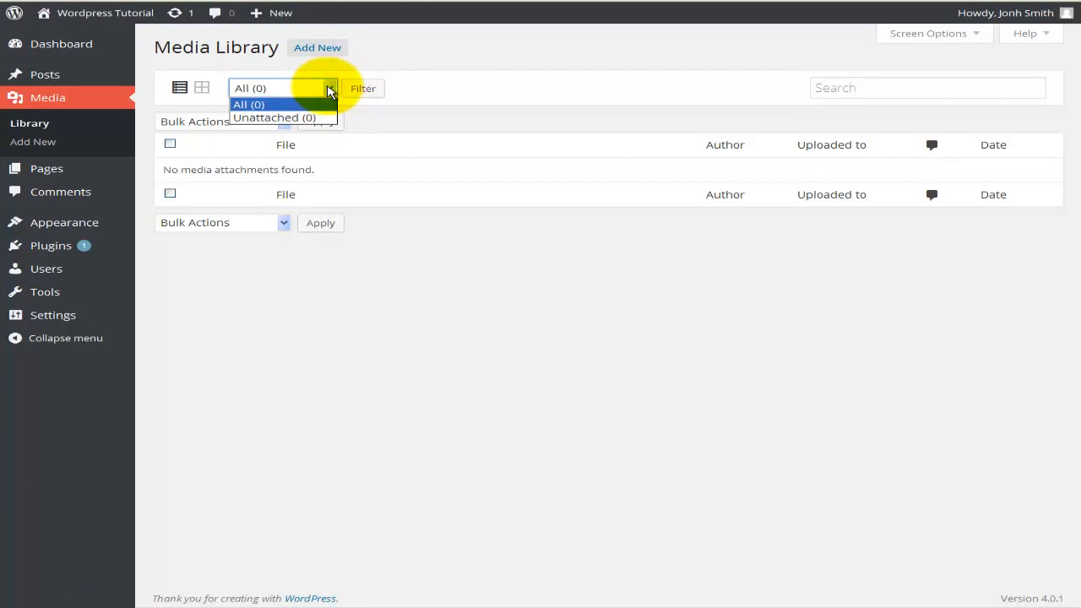
{"action": "left_click", "coordinate": [328, 89]}
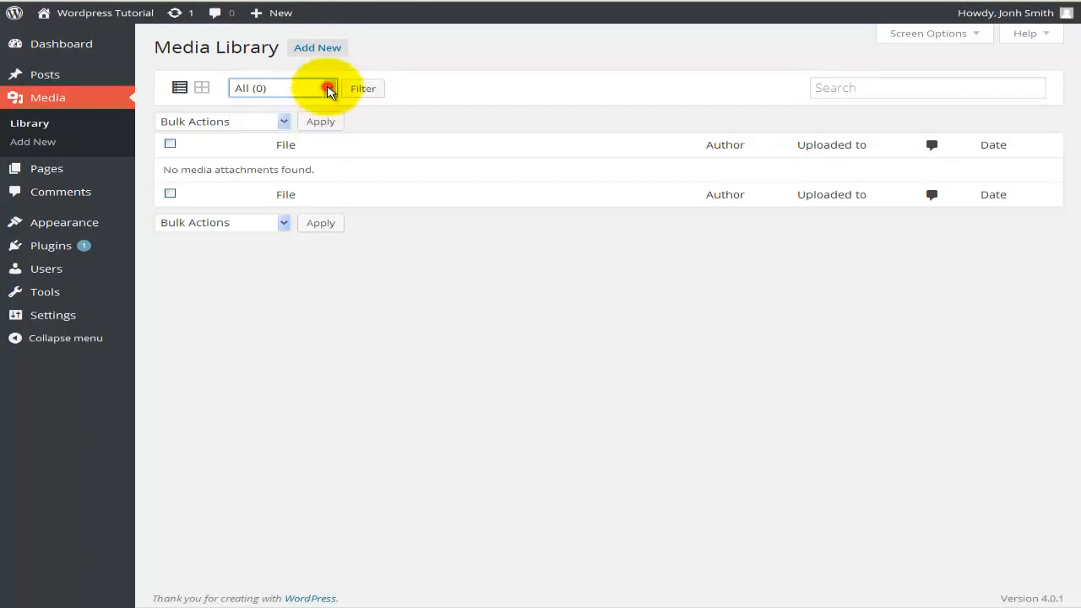
Return the media library to grid view and examine the media type filter, date filter and search field
{"action": "left_click", "coordinate": [202, 89]}
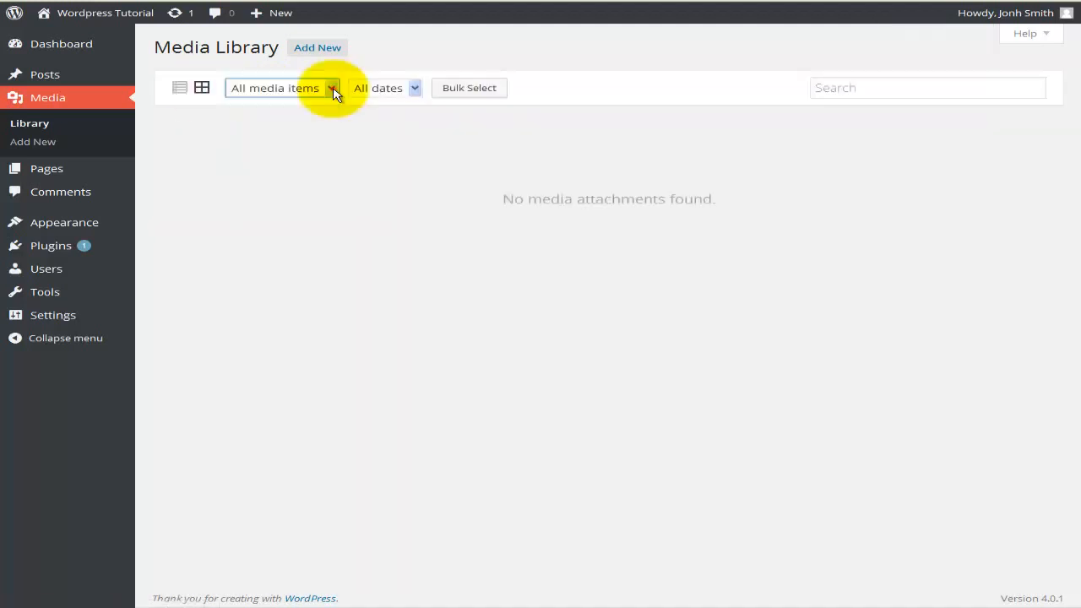
{"action": "left_click", "coordinate": [330, 89]}
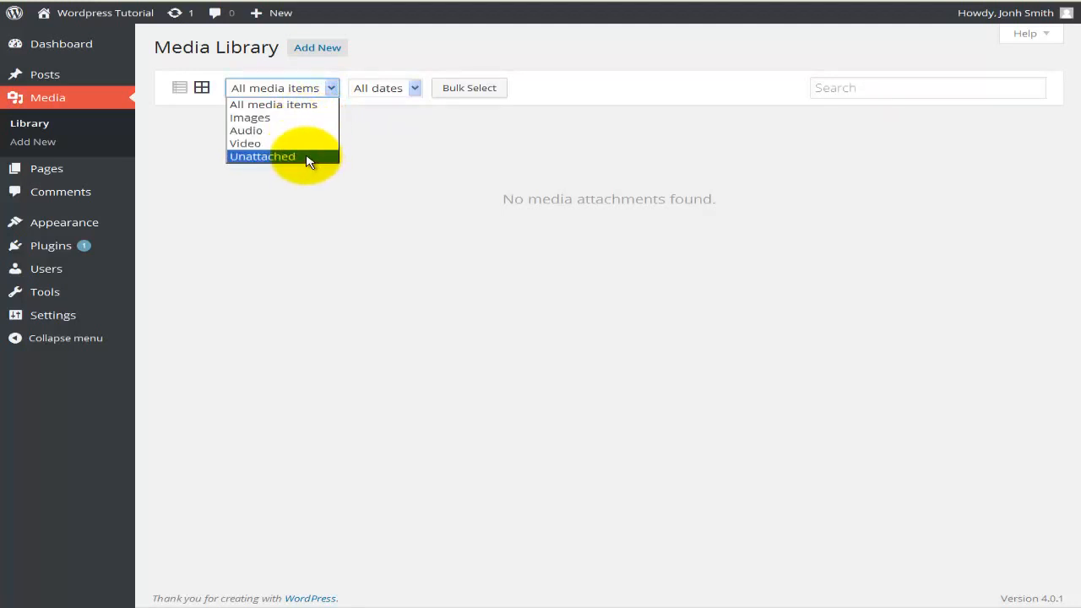
{"action": "left_click", "coordinate": [391, 166]}
{"action": "left_click", "coordinate": [414, 89]}
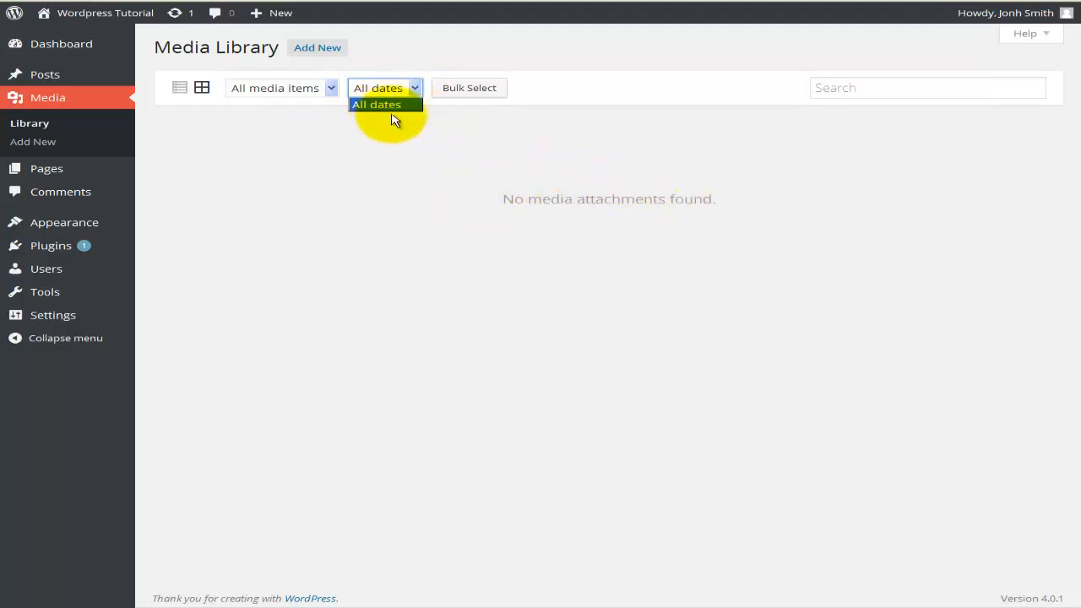
{"action": "left_click", "coordinate": [404, 155]}
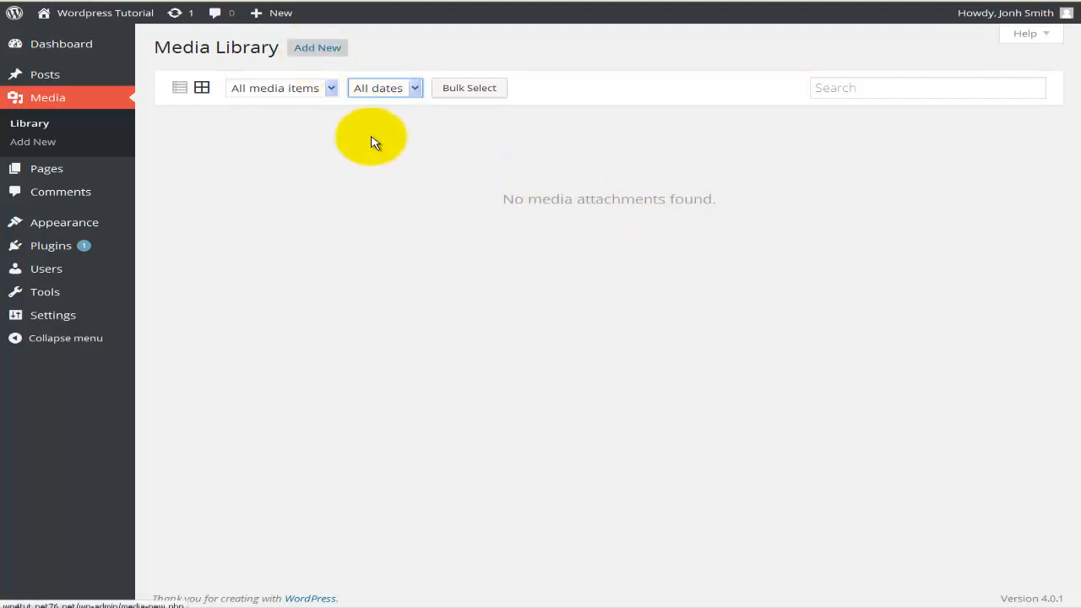
{"action": "left_click", "coordinate": [825, 90]}
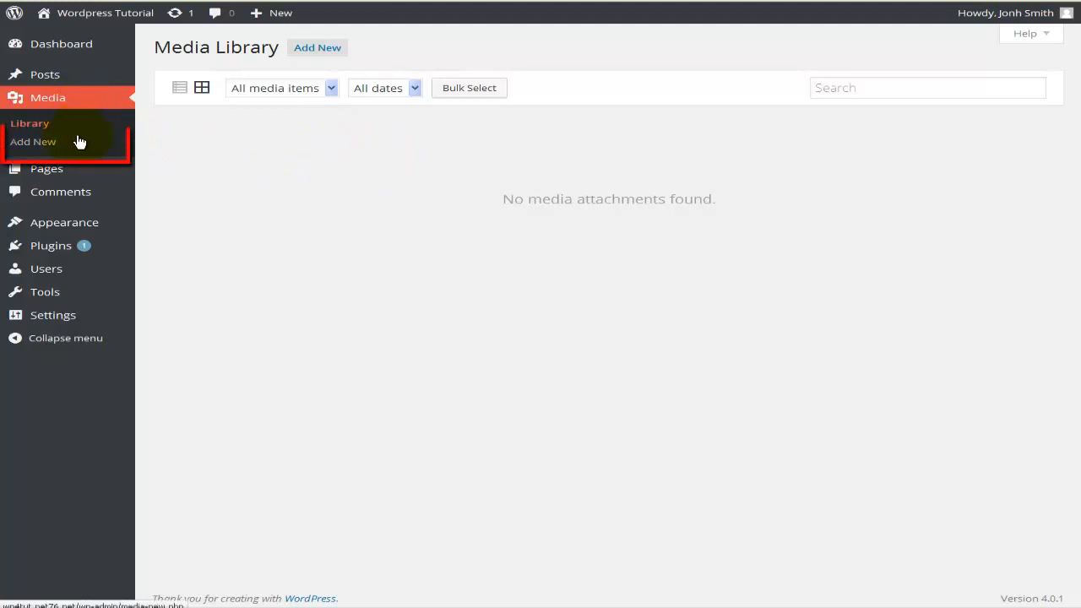
Open the library's upload area and upload the computer1 image from the Images folder
{"action": "left_click", "coordinate": [320, 51]}
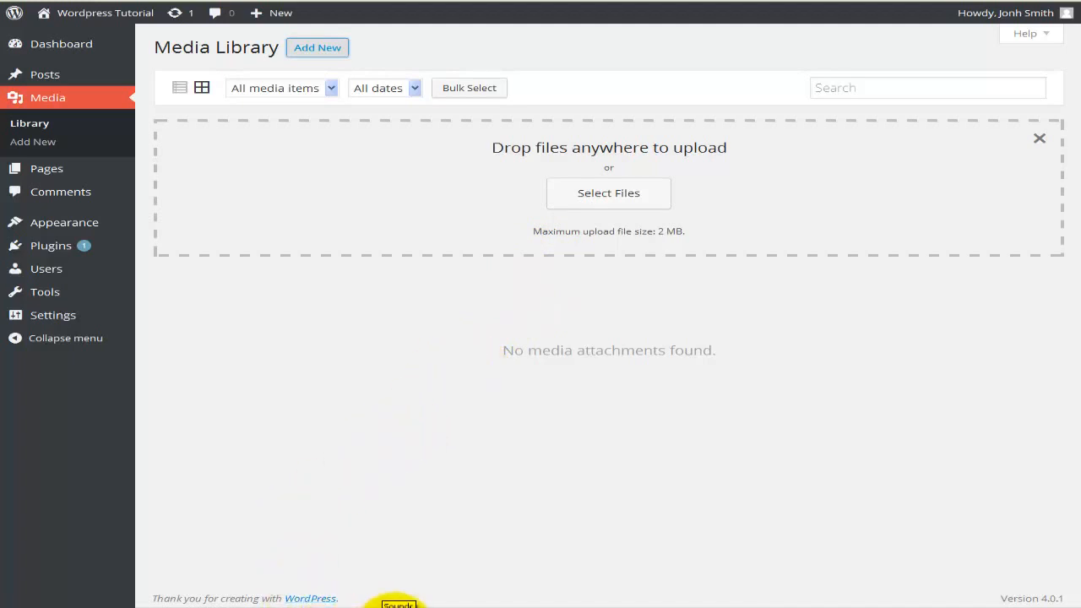
{"action": "left_click", "coordinate": [321, 603]}
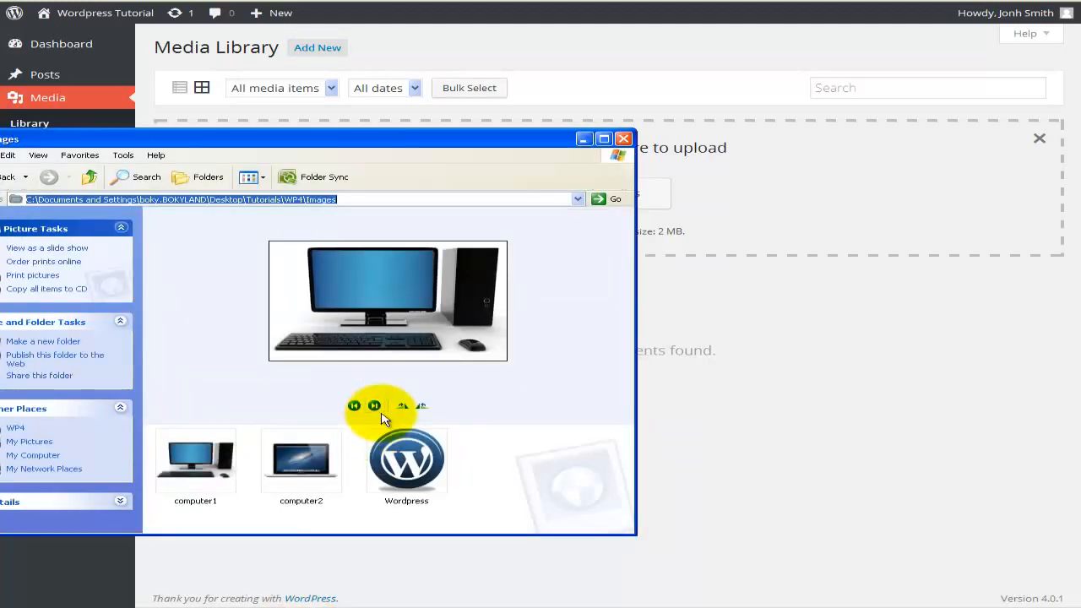
{"action": "left_click_drag", "start_coordinate": [211, 447], "coordinate": [735, 198]}
{"action": "left_click", "coordinate": [736, 197]}
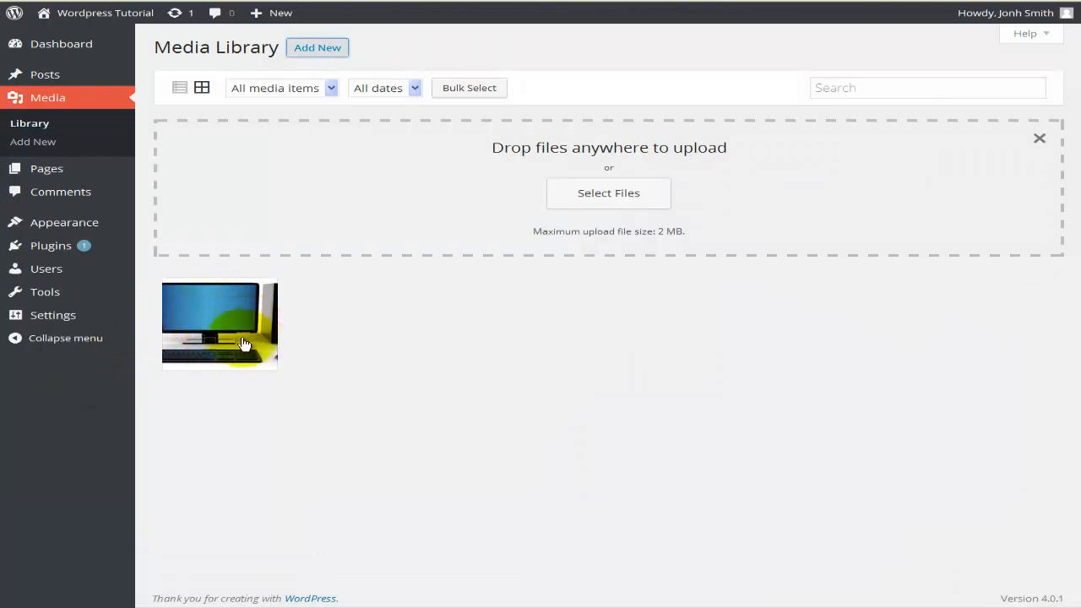
Upload the computer2 and Wordpress images from the Images folder, then put the folder window away
{"action": "left_click", "coordinate": [282, 601]}
{"action": "left_click_drag", "start_coordinate": [301, 460], "coordinate": [647, 318]}
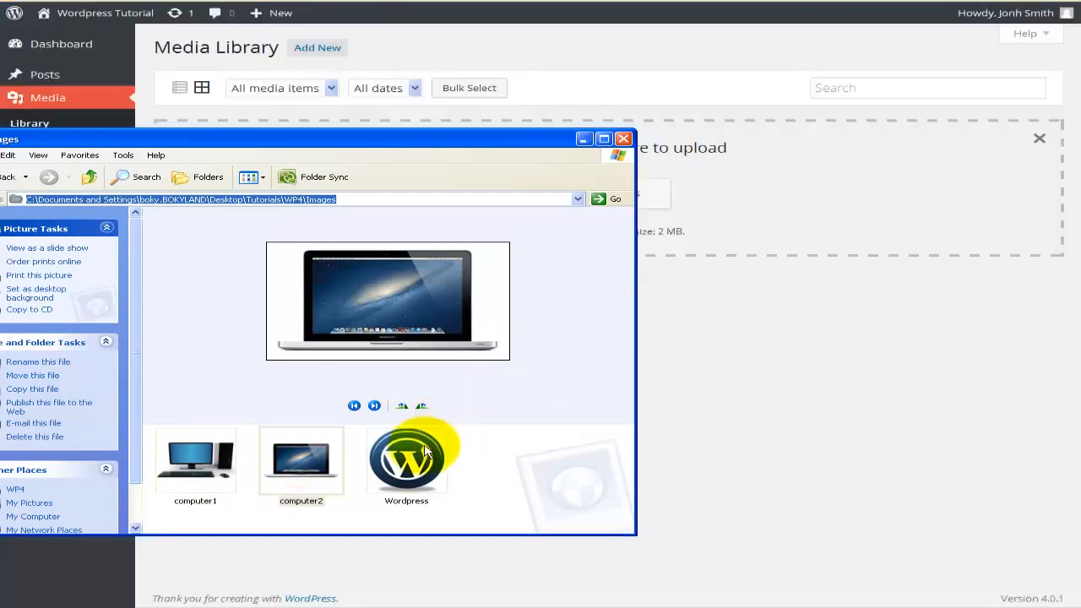
{"action": "left_click_drag", "start_coordinate": [406, 456], "coordinate": [767, 255]}
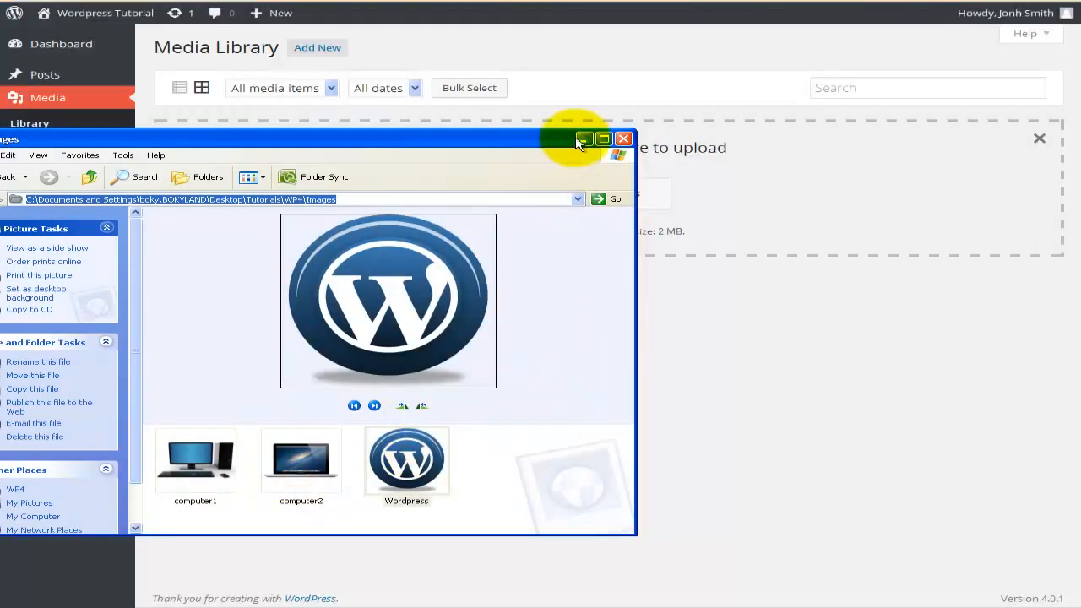
{"action": "left_click", "coordinate": [581, 140]}
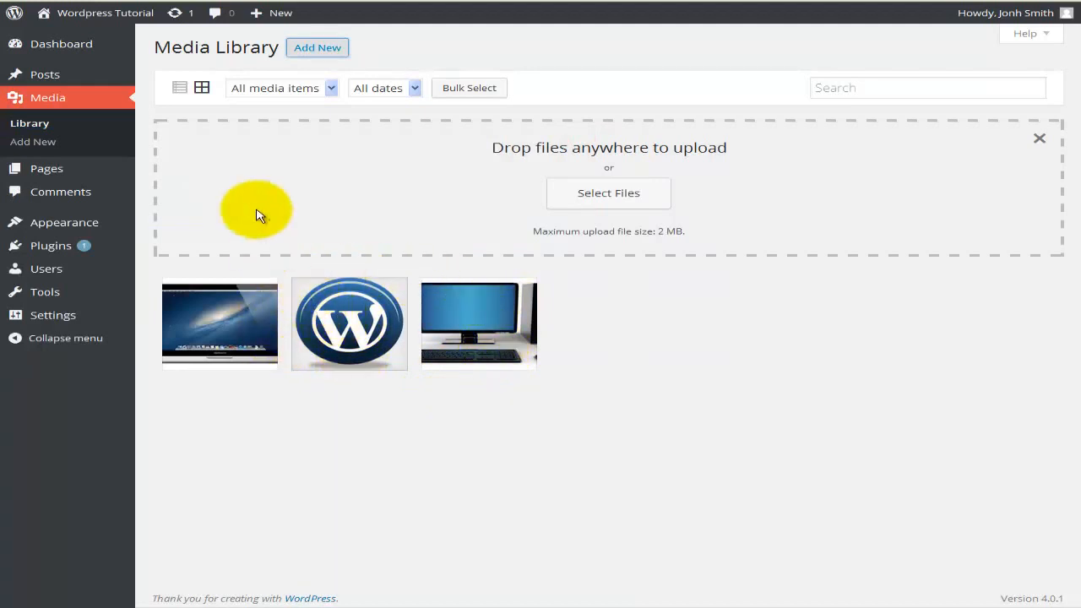
Open the WordPress PNG for editing from the library's list view and change its title to icon_WP
{"action": "left_click", "coordinate": [178, 90]}
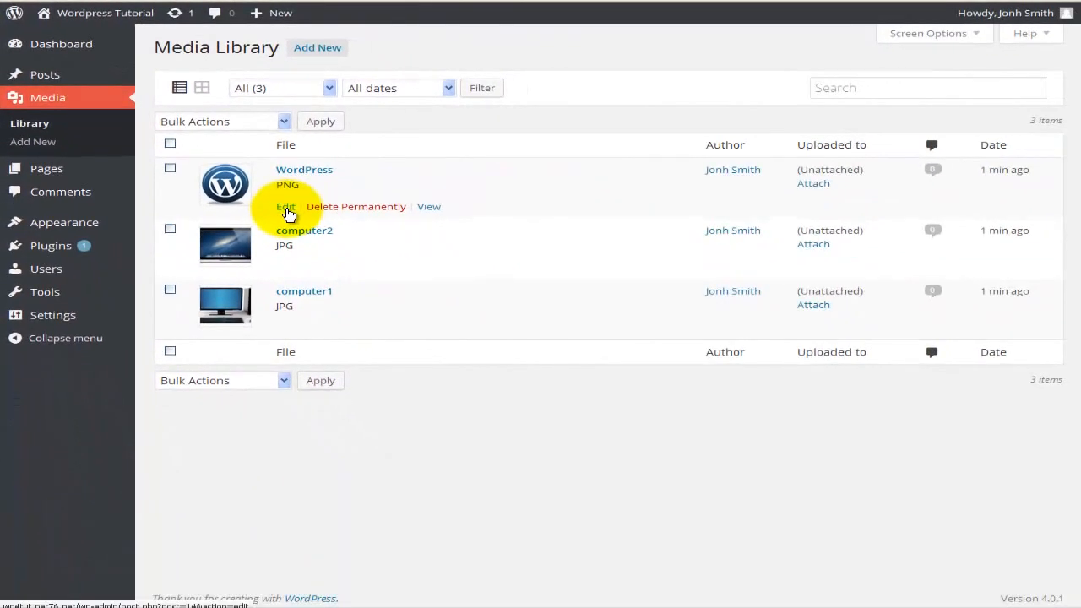
{"action": "left_click", "coordinate": [285, 207]}
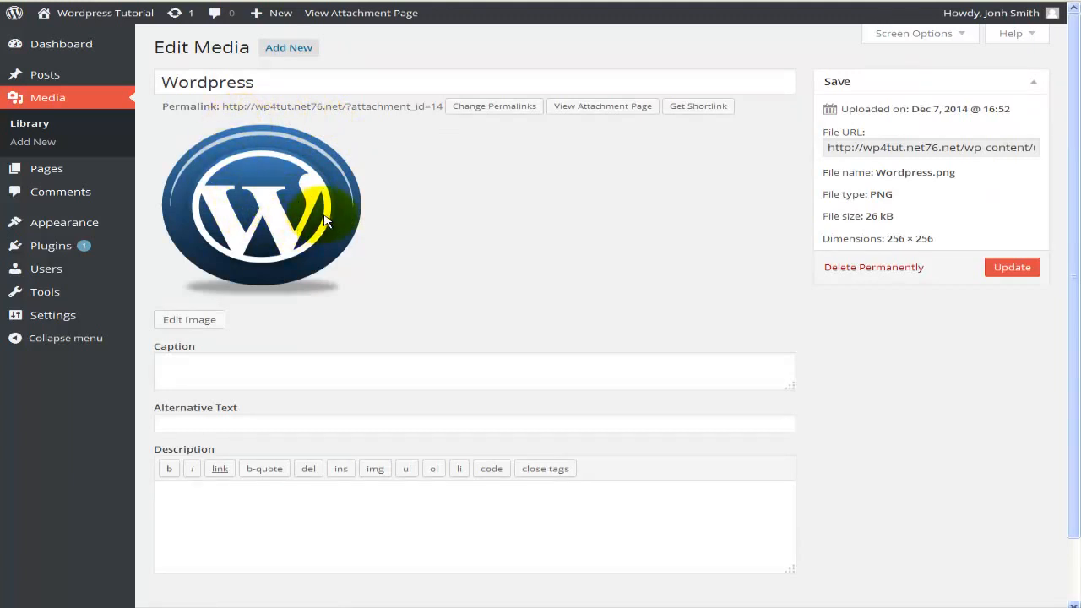
{"action": "left_click", "coordinate": [251, 83]}
{"action": "left_click_drag", "start_coordinate": [283, 88], "coordinate": [144, 74]}
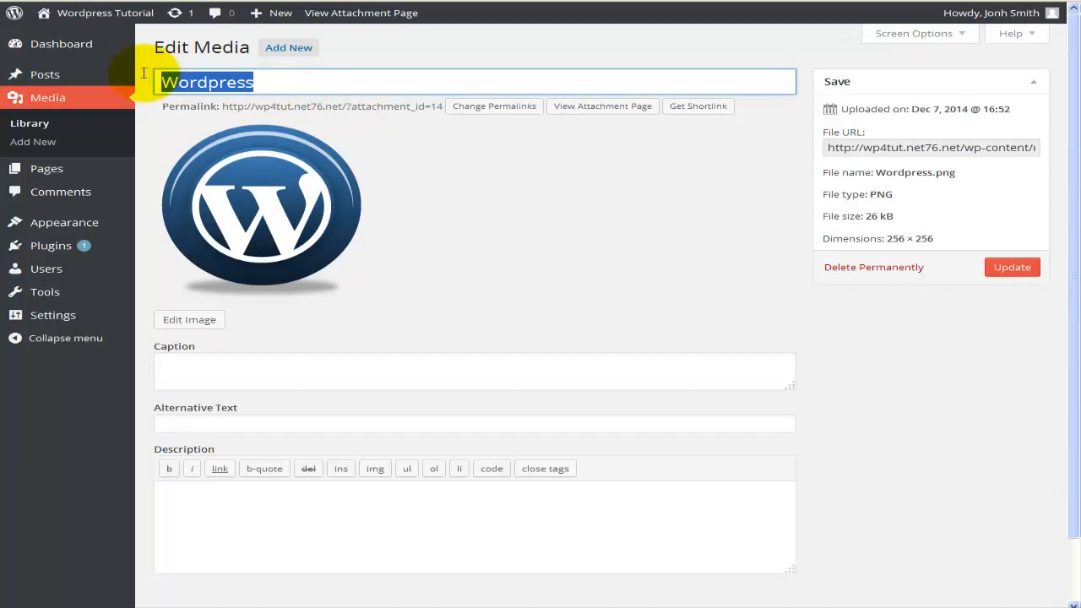
{"action": "type", "text": "icon_WP"}
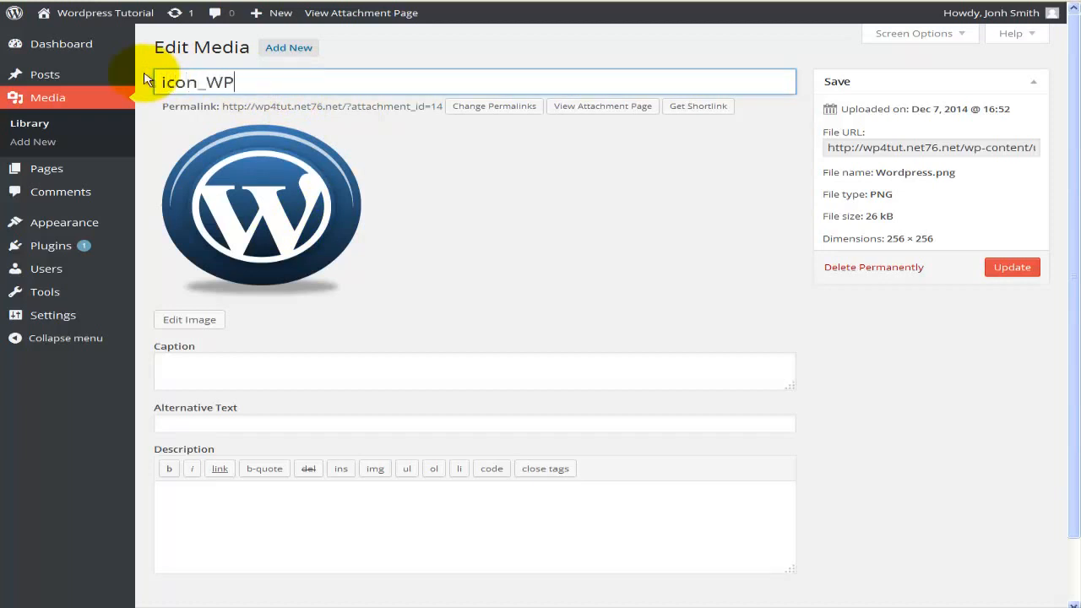
Enter the caption "Icon for Wordpress" and the alternative text "Incon", leaving the description empty
{"action": "left_click", "coordinate": [229, 359]}
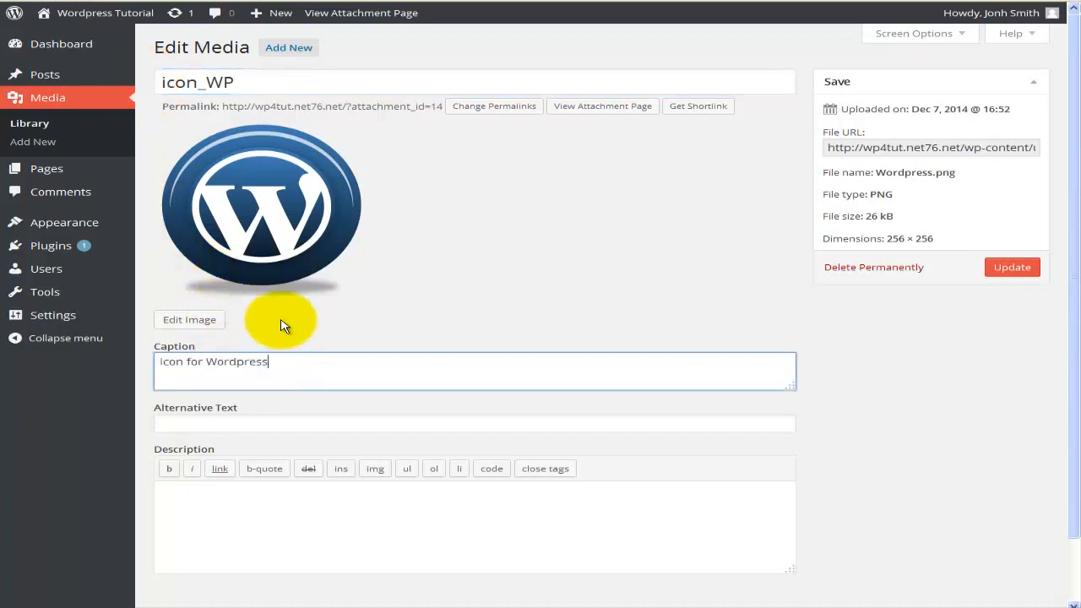
{"action": "left_click", "coordinate": [254, 422]}
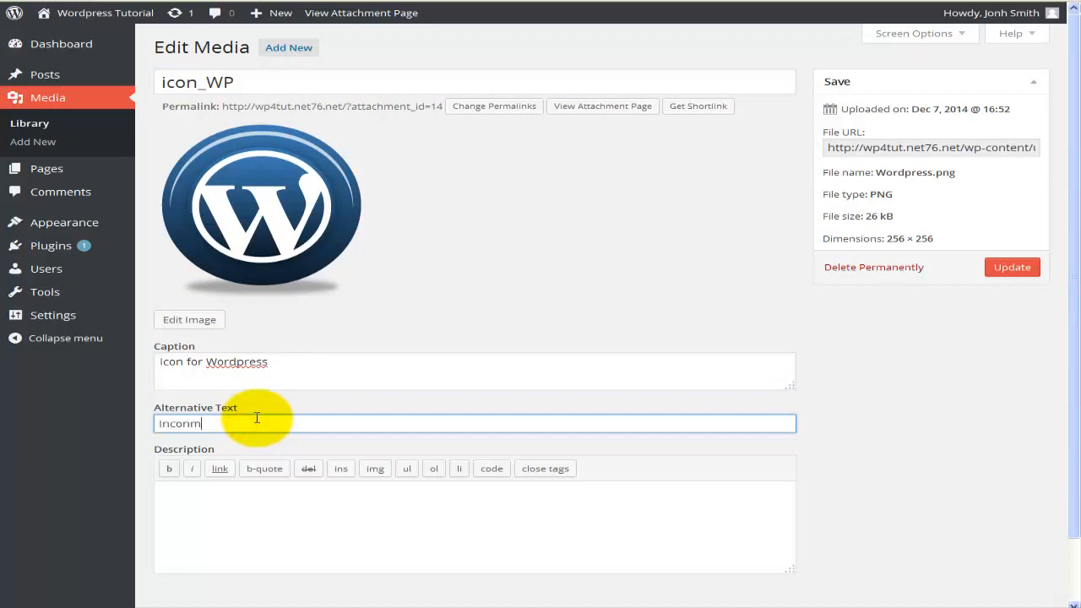
{"action": "left_click", "coordinate": [197, 507]}
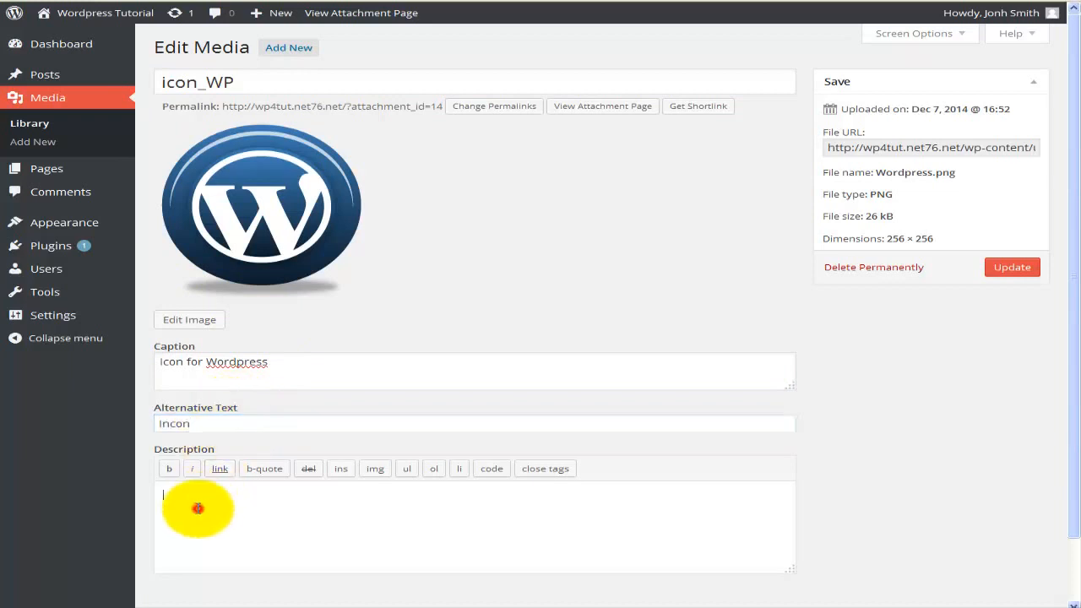
{"action": "scroll", "coordinate": [201, 494], "scroll_direction": "down", "scroll_amount": 1}
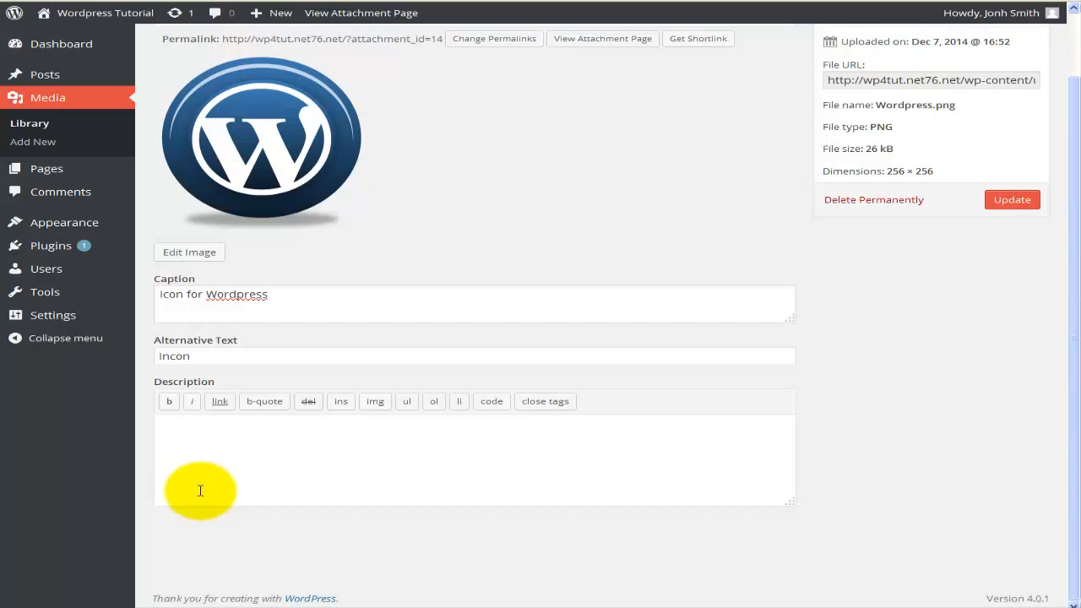
{"action": "scroll", "coordinate": [200, 490], "scroll_direction": "up", "scroll_amount": 1}
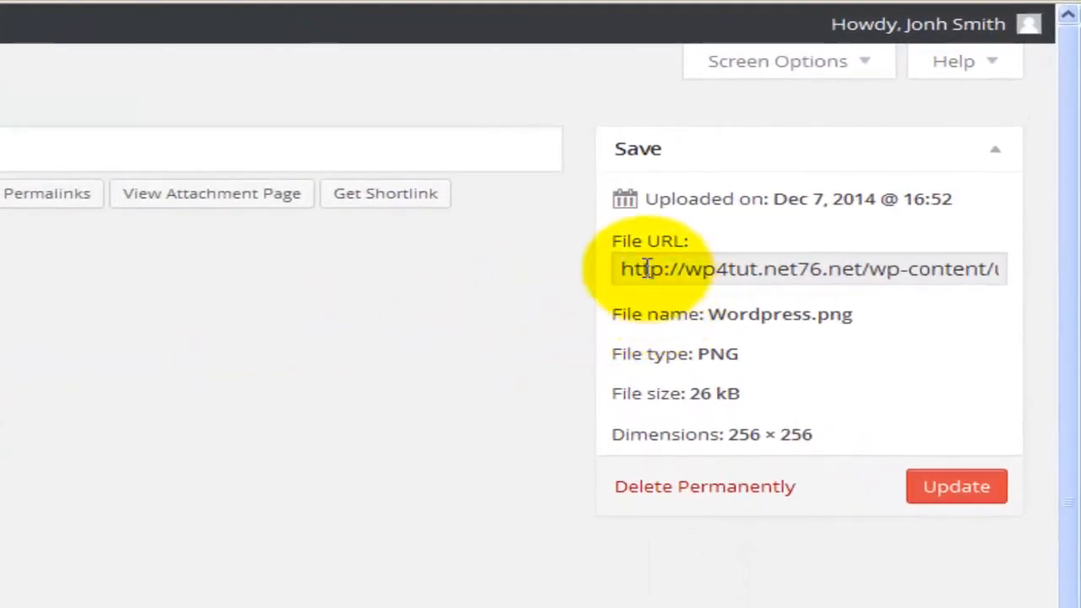
Select the image's complete file URL and save the edited media details
{"action": "left_click", "coordinate": [839, 149]}
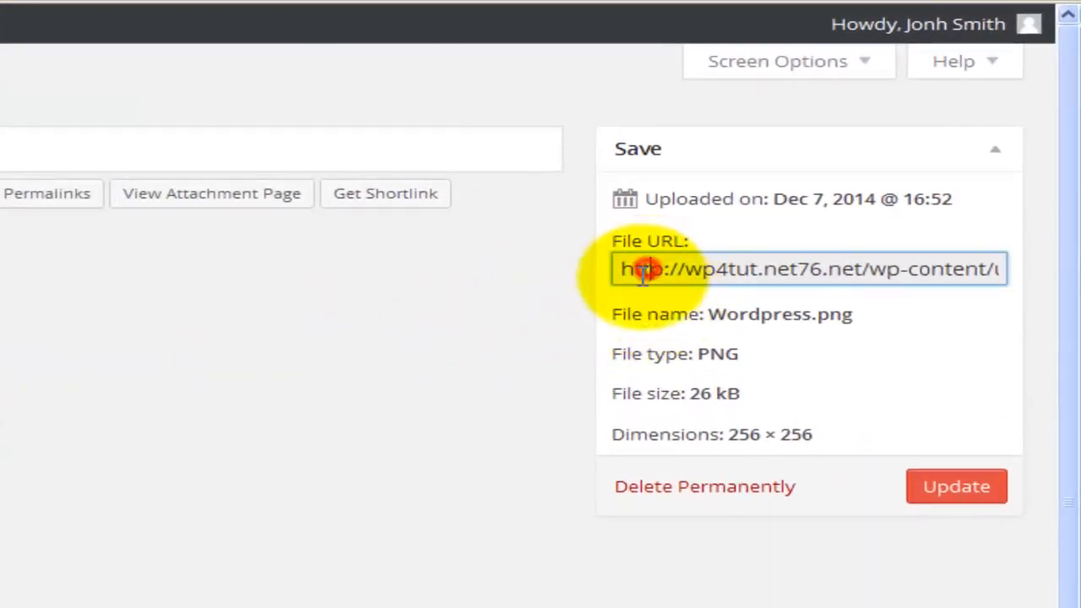
{"action": "left_click_drag", "start_coordinate": [619, 272], "coordinate": [1020, 273]}
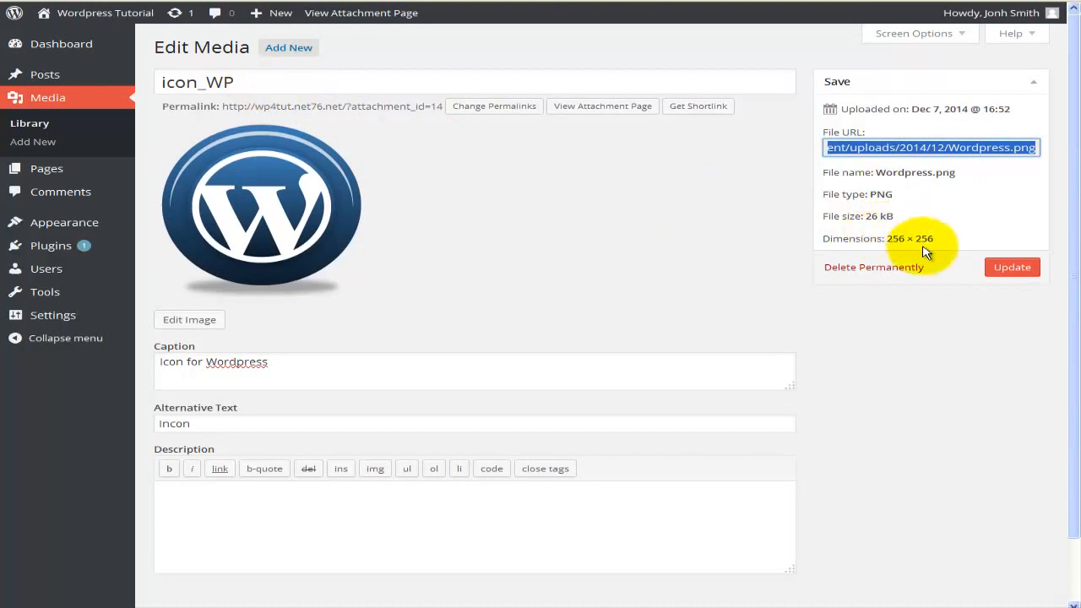
{"action": "left_click", "coordinate": [1006, 269]}
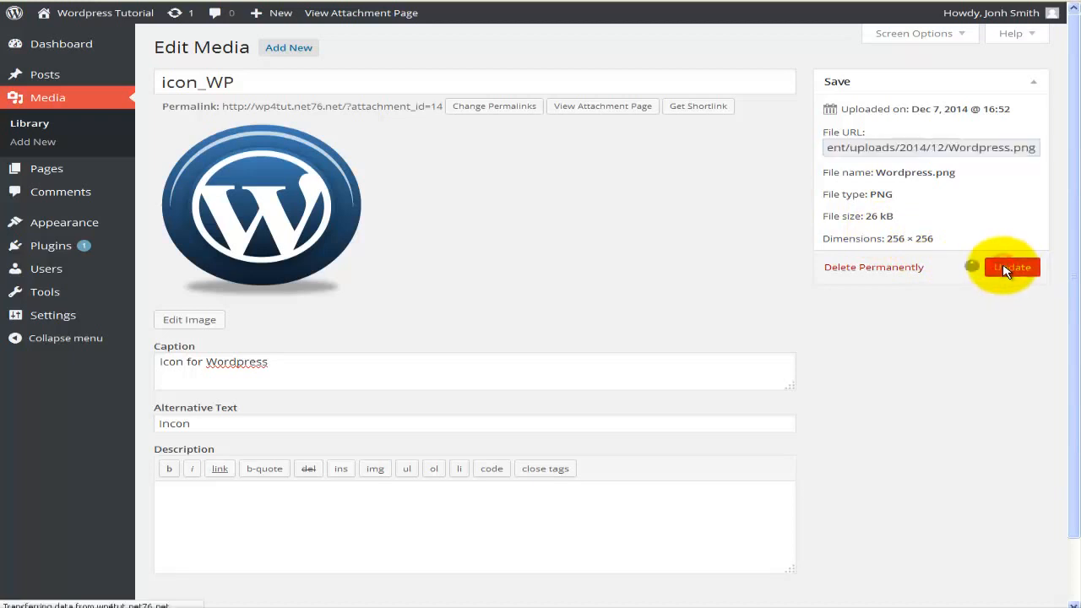
Return to the media library and attach the icon_WP image to the post "Wordpress 4"
{"action": "left_click", "coordinate": [83, 129]}
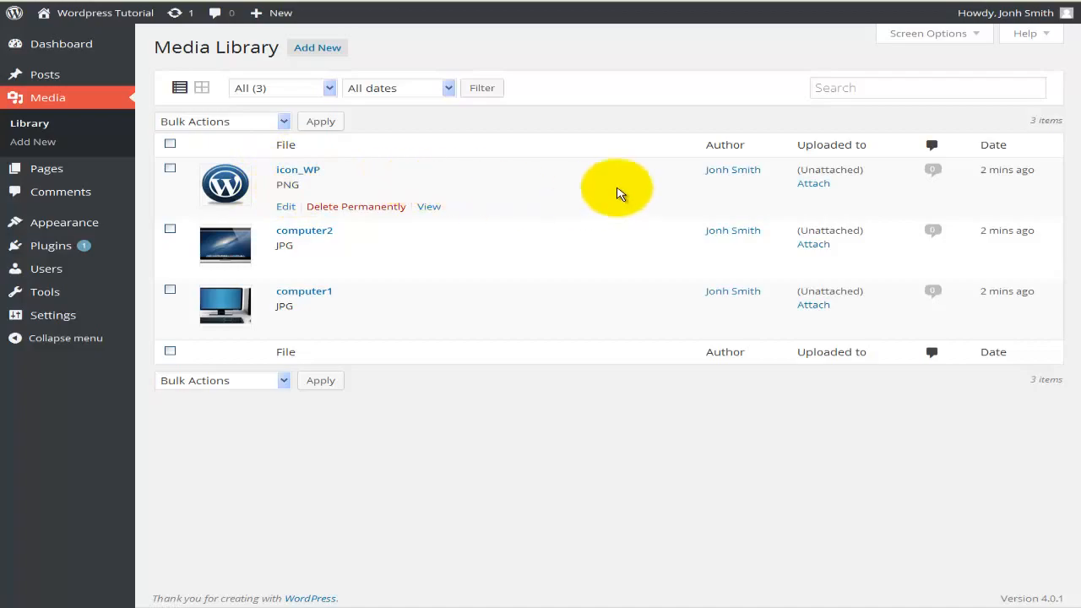
{"action": "left_click", "coordinate": [808, 188]}
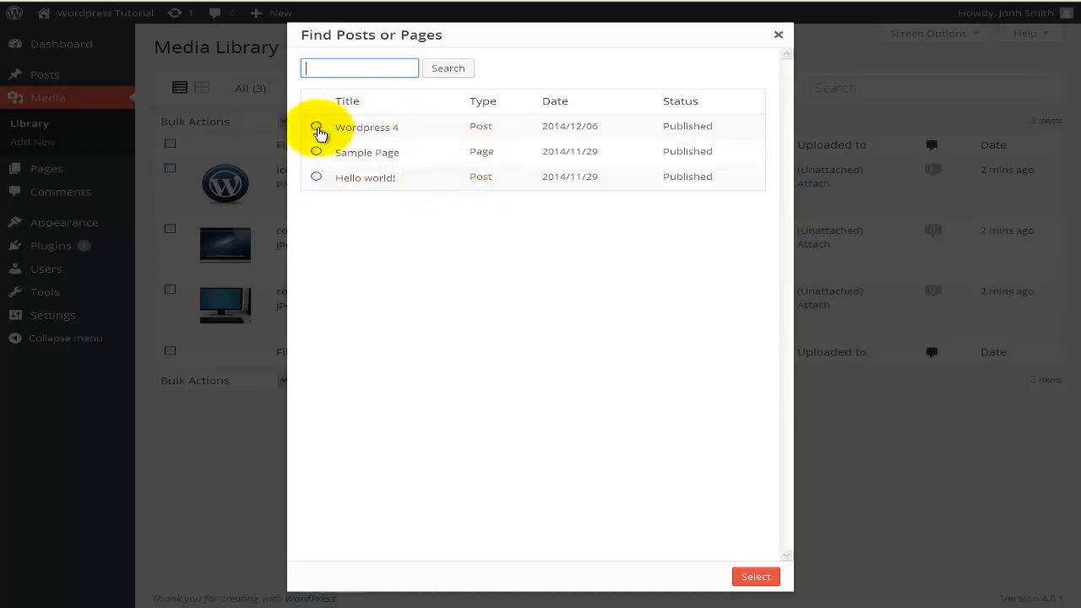
{"action": "left_click", "coordinate": [316, 128]}
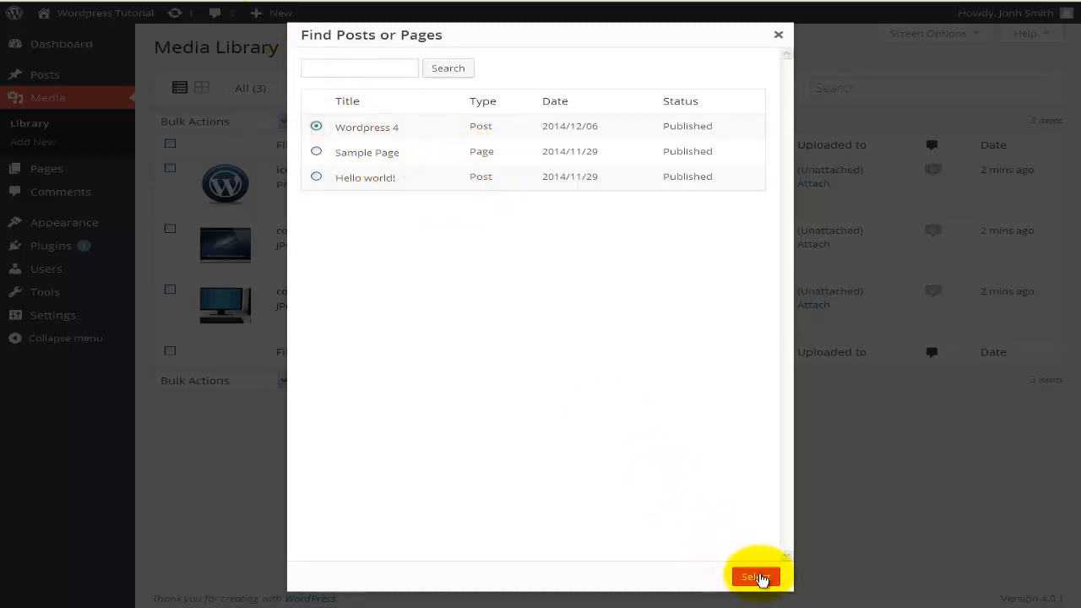
{"action": "left_click", "coordinate": [760, 578]}
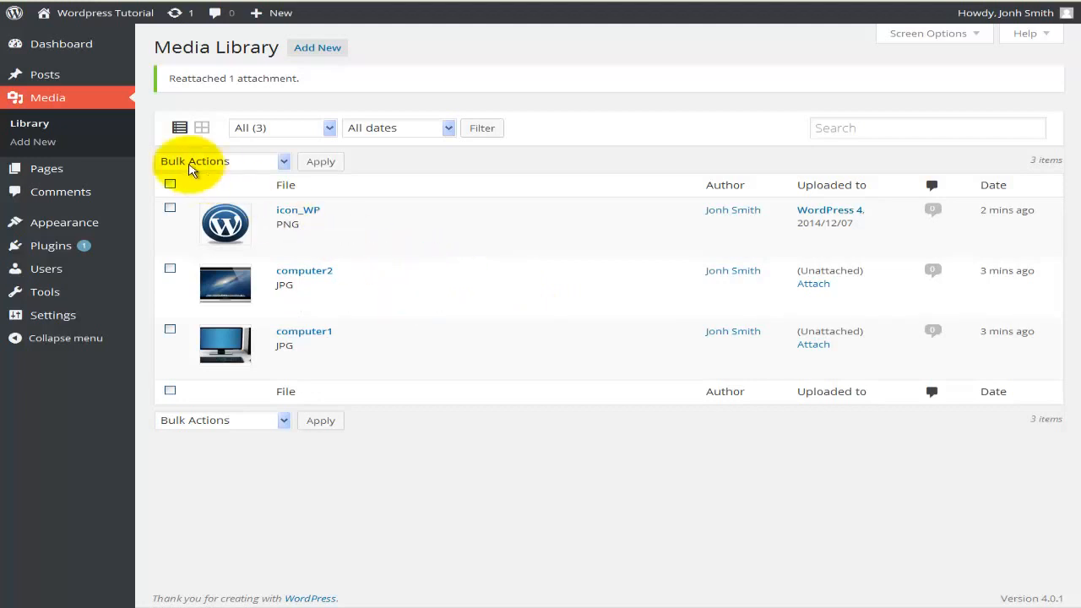
Open the "WordPress 4" post for editing and add an empty line below its embedded video
{"action": "mouse_move", "coordinate": [82, 76]}
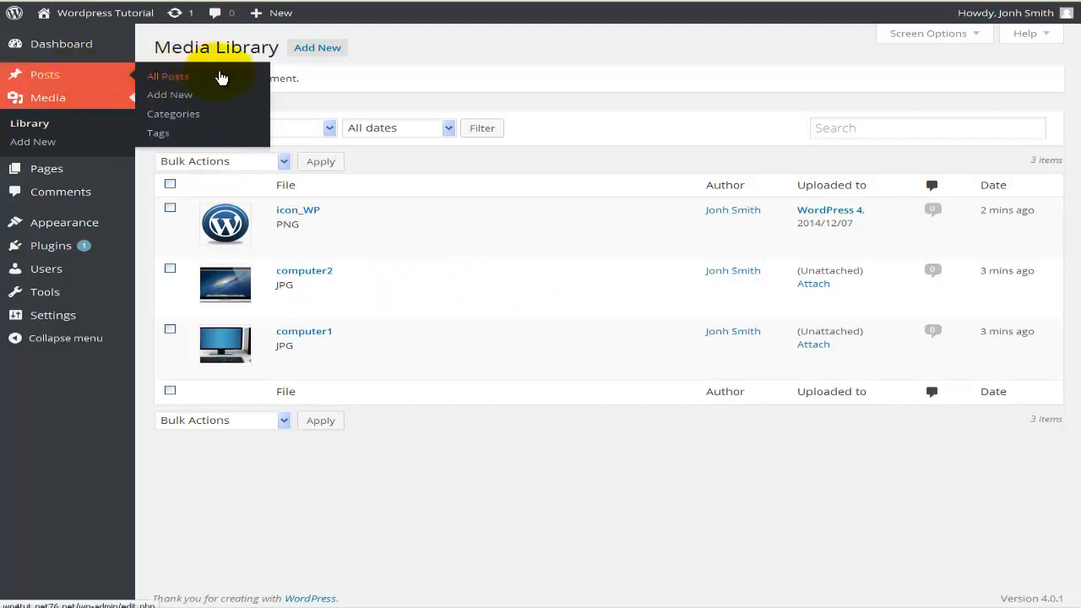
{"action": "left_click", "coordinate": [222, 78]}
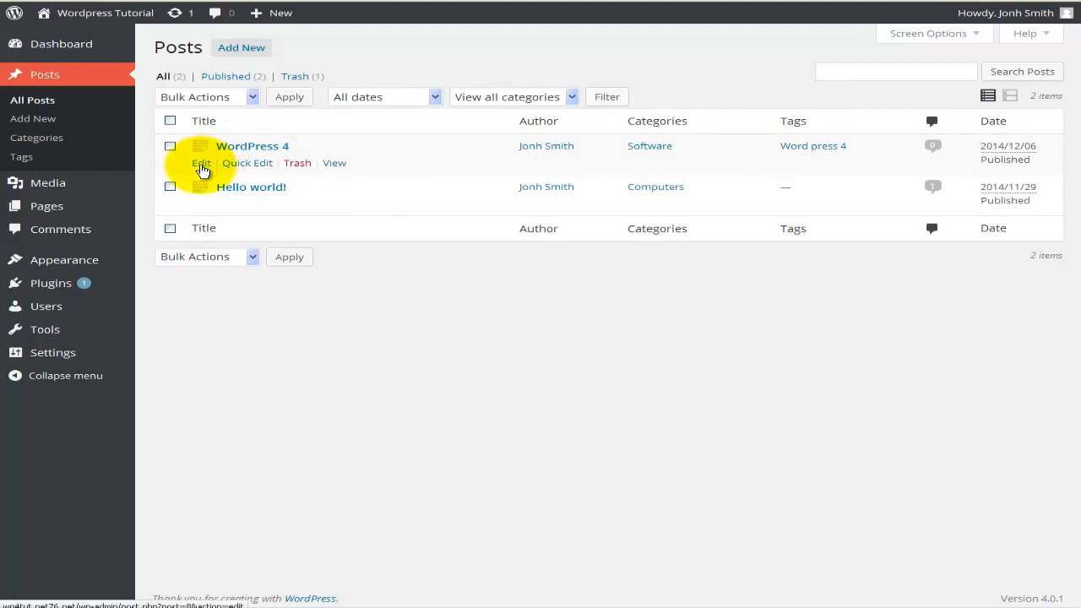
{"action": "left_click", "coordinate": [202, 165]}
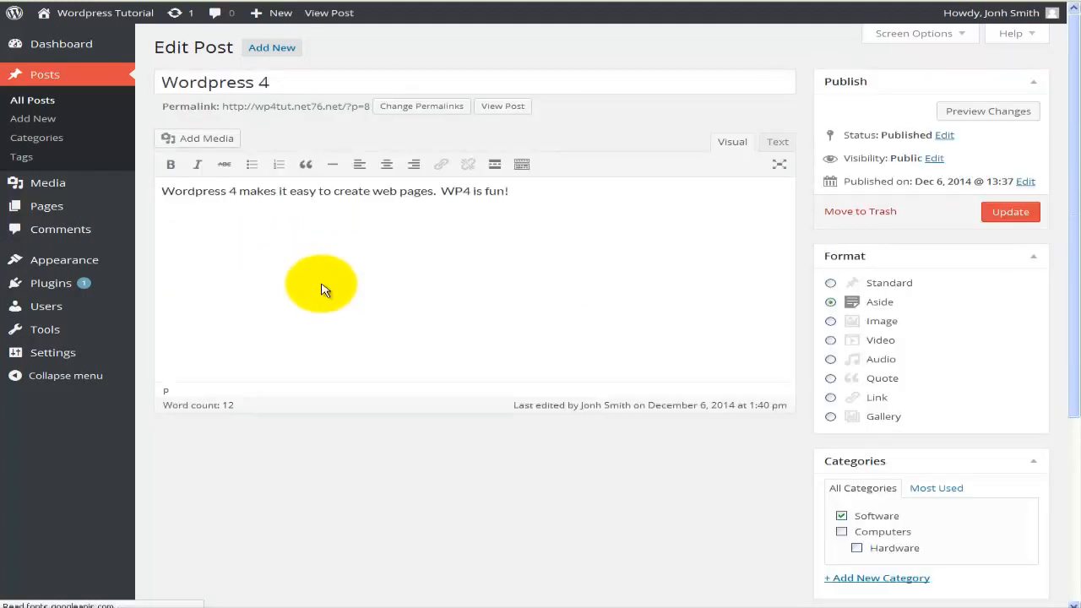
{"action": "scroll", "coordinate": [512, 345], "scroll_direction": "down", "scroll_amount": 2}
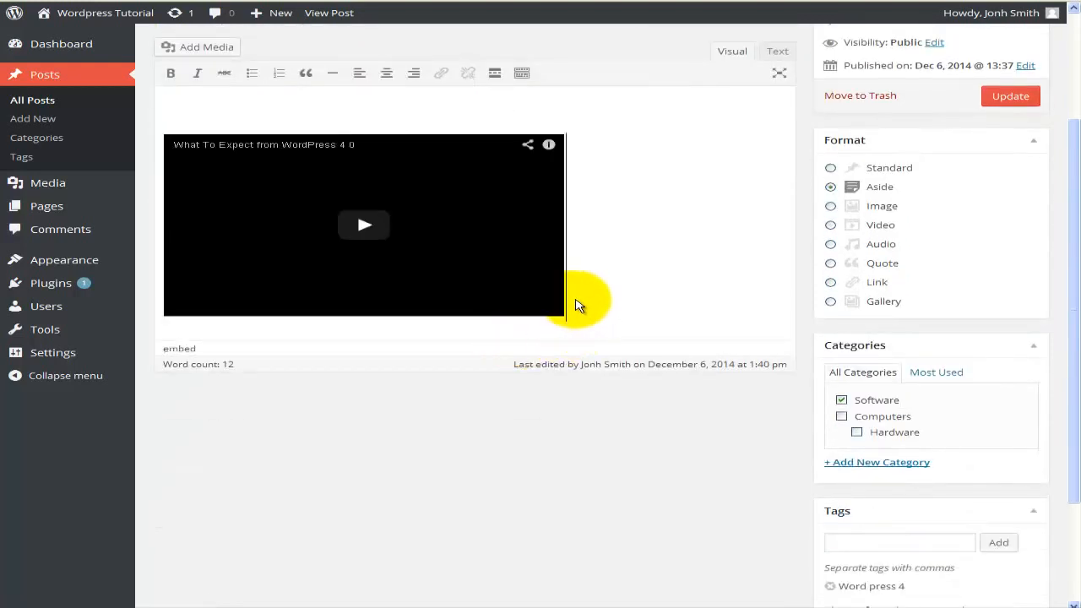
{"action": "key", "text": "Return"}
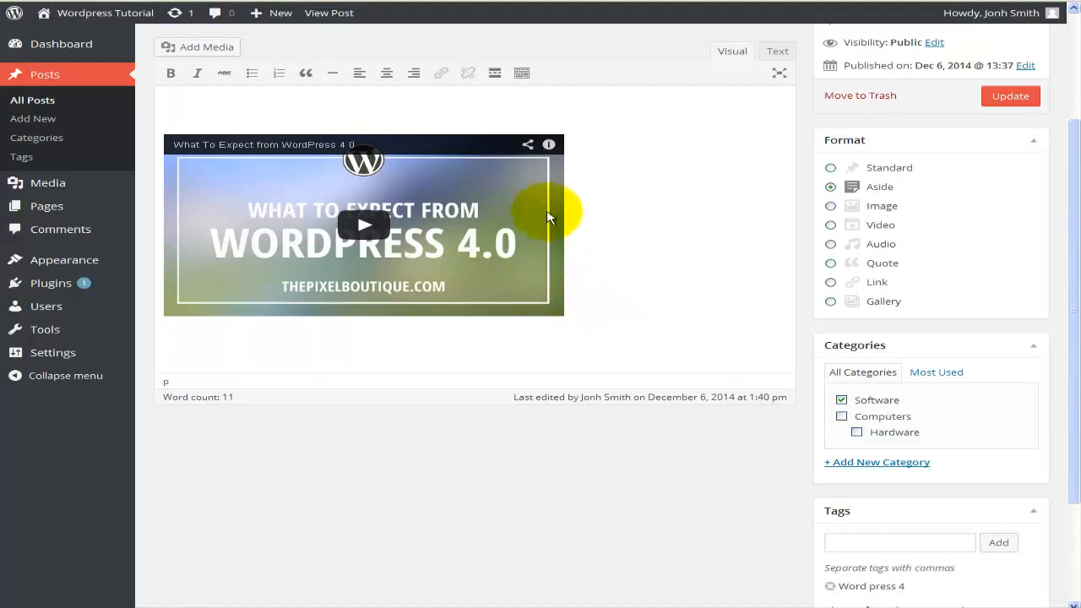
Insert the icon_WP image from the media library into the post at full size, 256 × 256, linked to its media file
{"action": "left_click", "coordinate": [200, 44]}
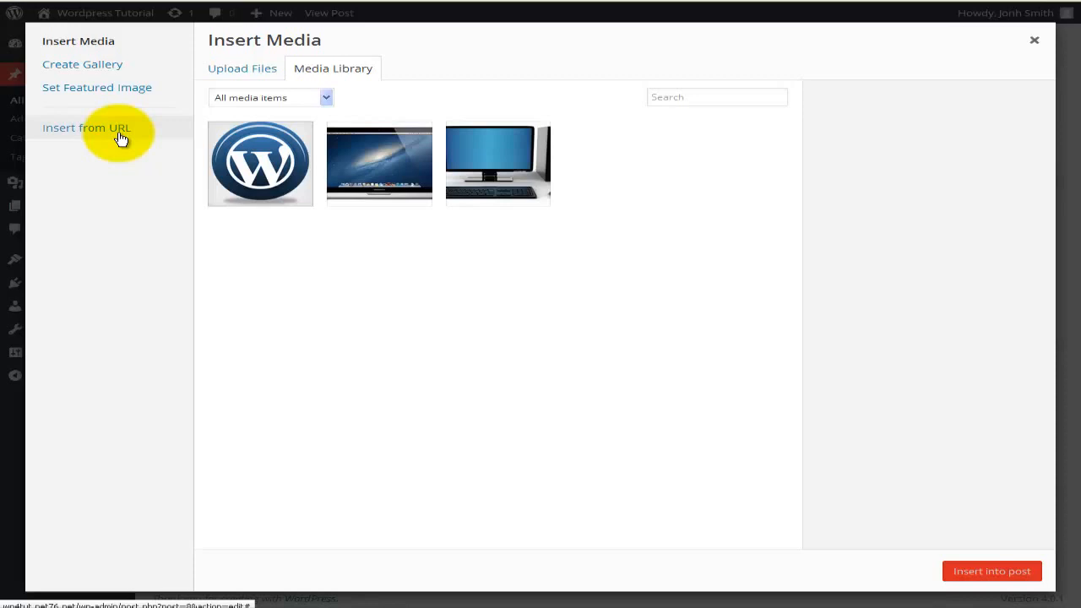
{"action": "left_click", "coordinate": [263, 170]}
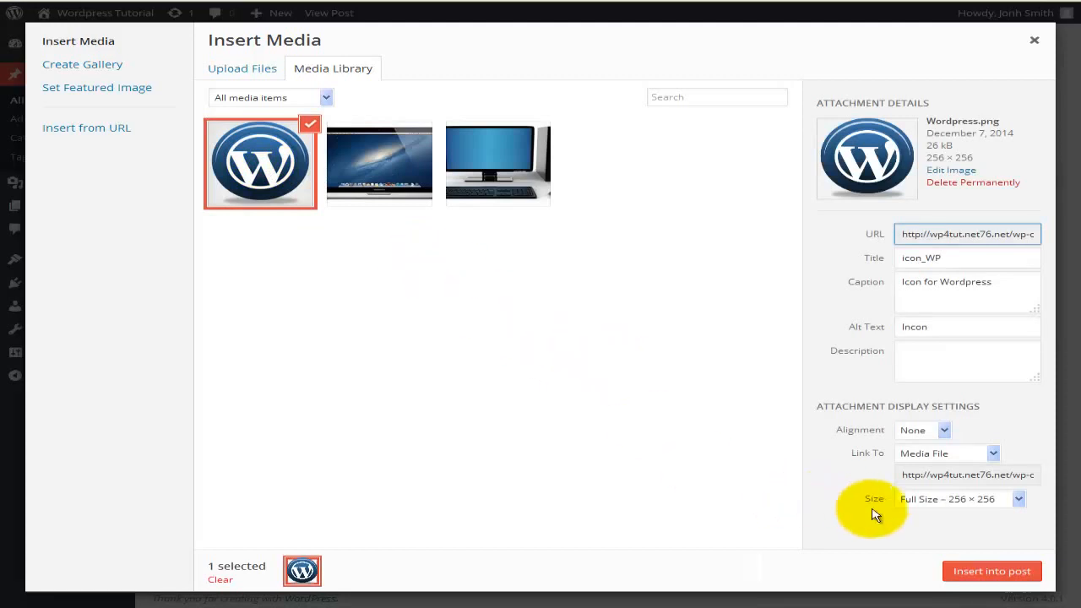
{"action": "left_click", "coordinate": [964, 577]}
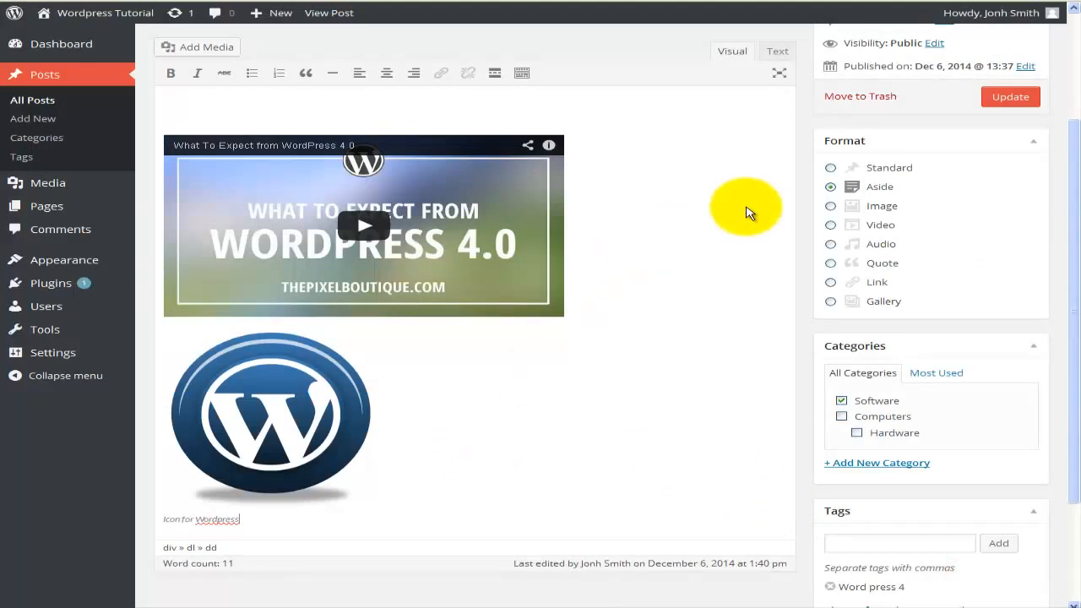
Set the post's format to Standard and update the post
{"action": "left_click", "coordinate": [879, 175]}
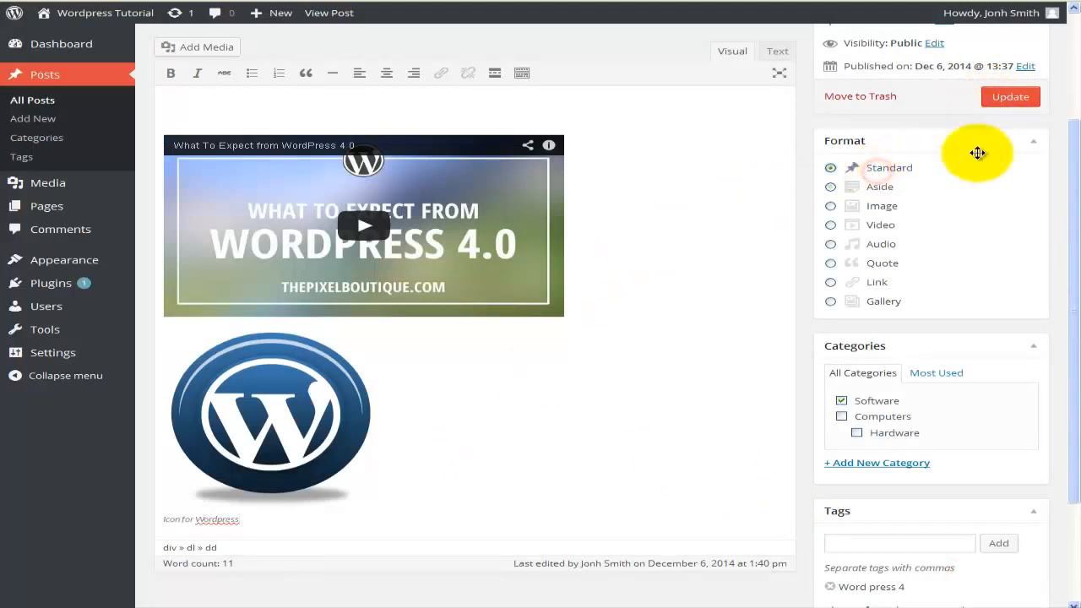
{"action": "left_click", "coordinate": [1003, 100]}
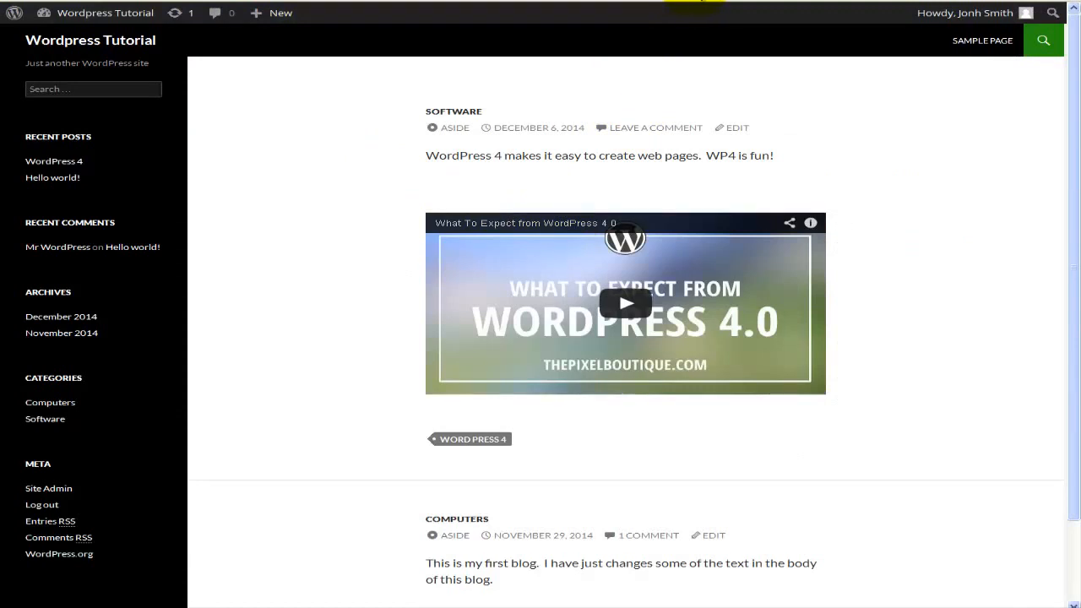
Reload the site's front page and check the WordPress 4 post's title, video and inserted icon with its caption
{"action": "left_click", "coordinate": [699, 1]}
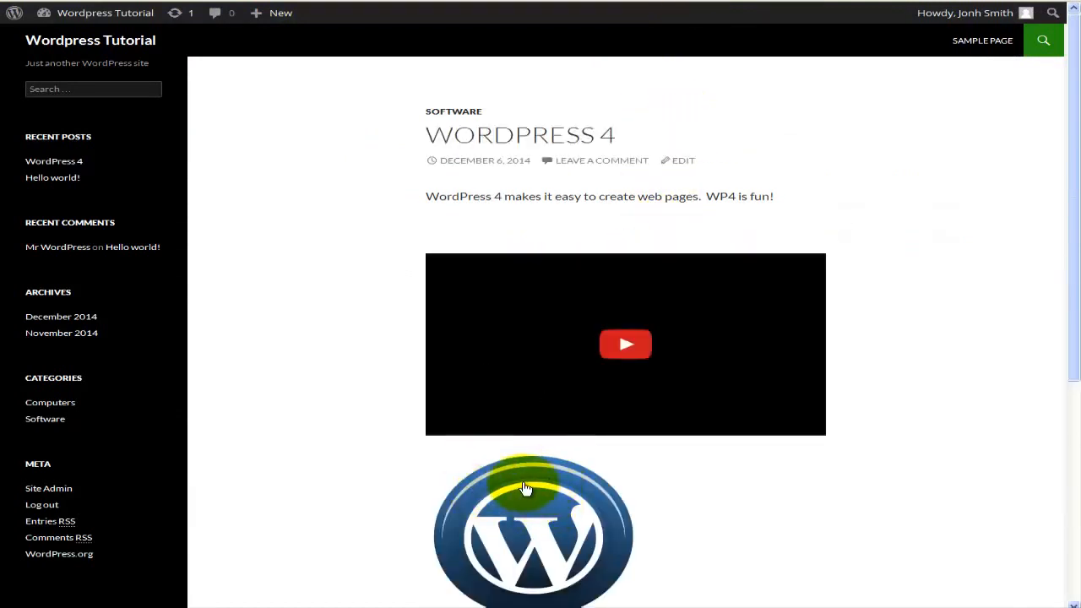
{"action": "scroll", "coordinate": [525, 488], "scroll_direction": "down", "scroll_amount": 1}
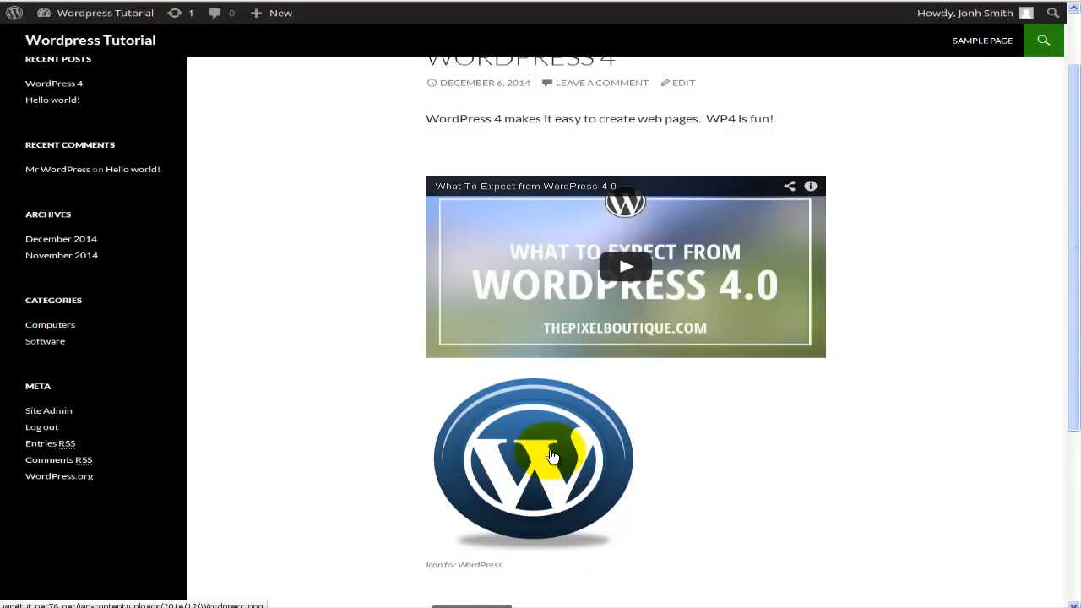
{"action": "scroll", "coordinate": [551, 456], "scroll_direction": "up", "scroll_amount": 1}
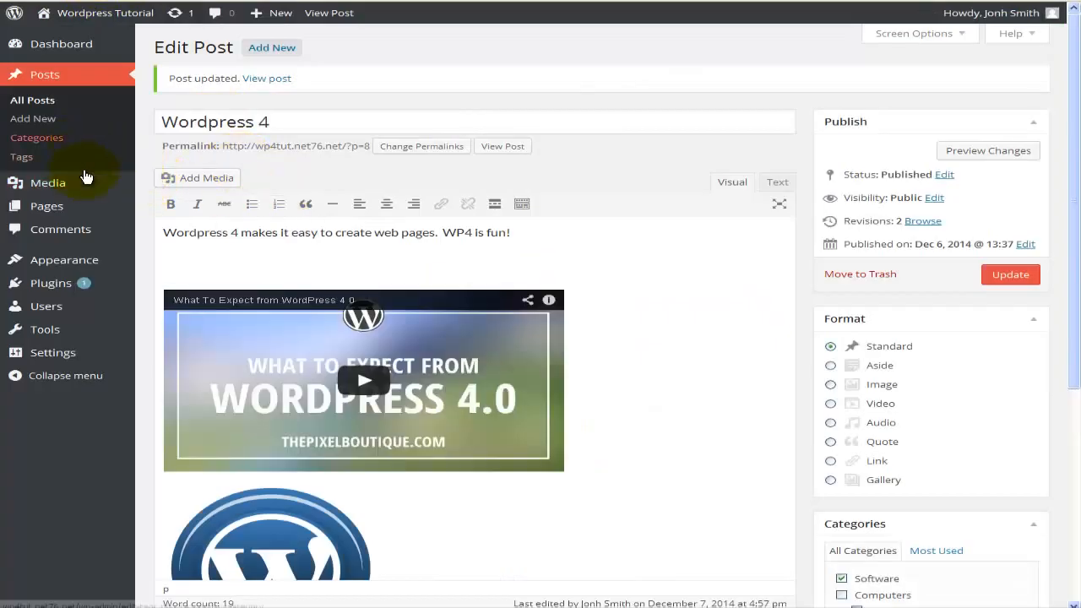
Show the media library as a grid and open the attachment details of the WordPress icon
{"action": "mouse_move", "coordinate": [74, 184]}
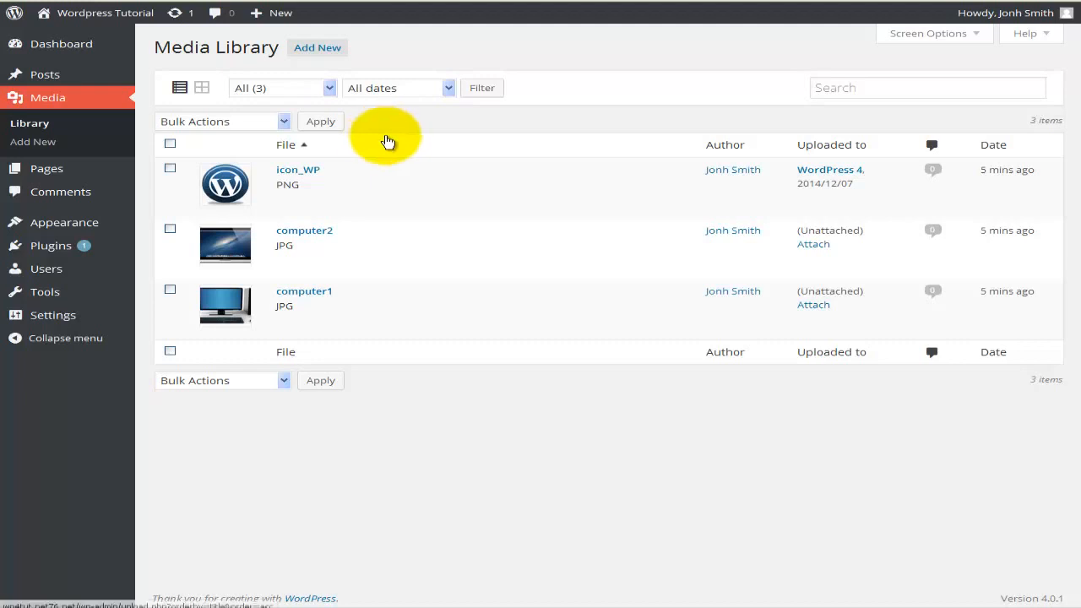
{"action": "left_click", "coordinate": [202, 89]}
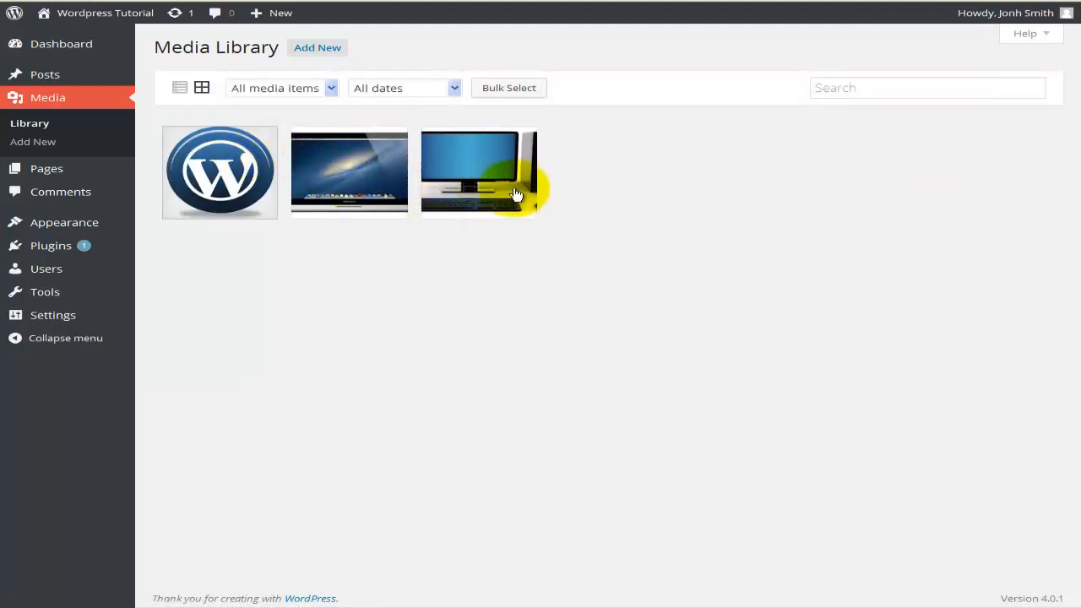
{"action": "left_click", "coordinate": [225, 163]}
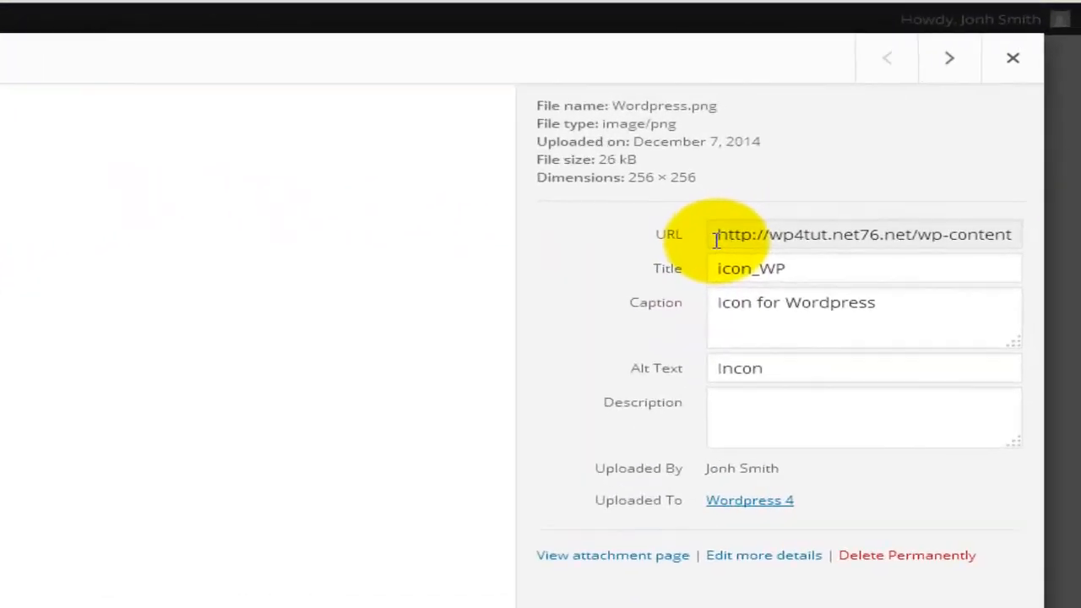
Examine the attachment's URL, title, caption, alt text and description fields
{"action": "left_click", "coordinate": [716, 239]}
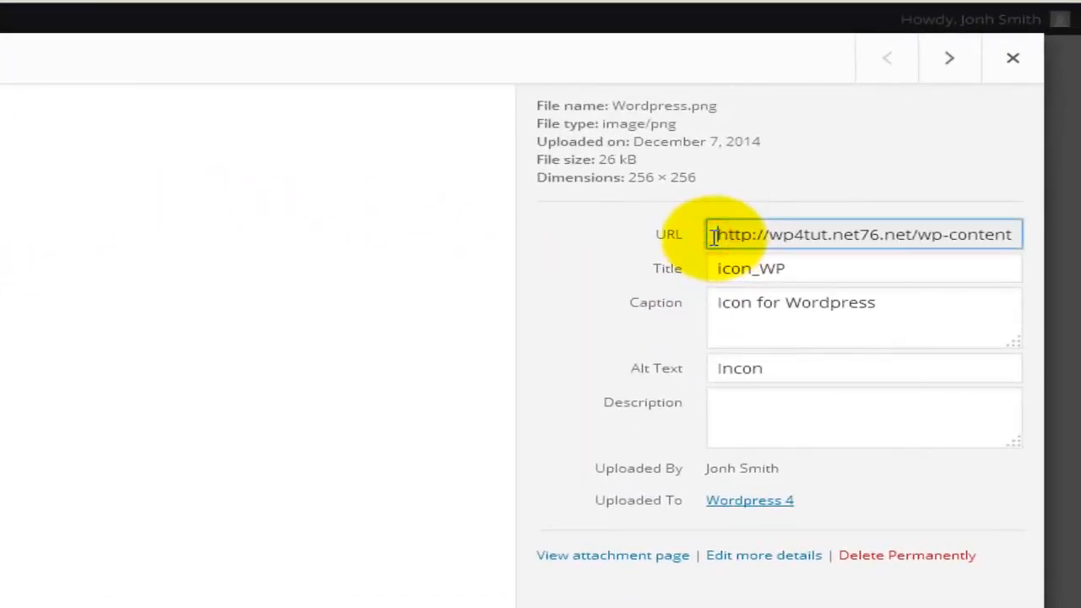
{"action": "left_click", "coordinate": [719, 270]}
{"action": "left_click", "coordinate": [719, 302]}
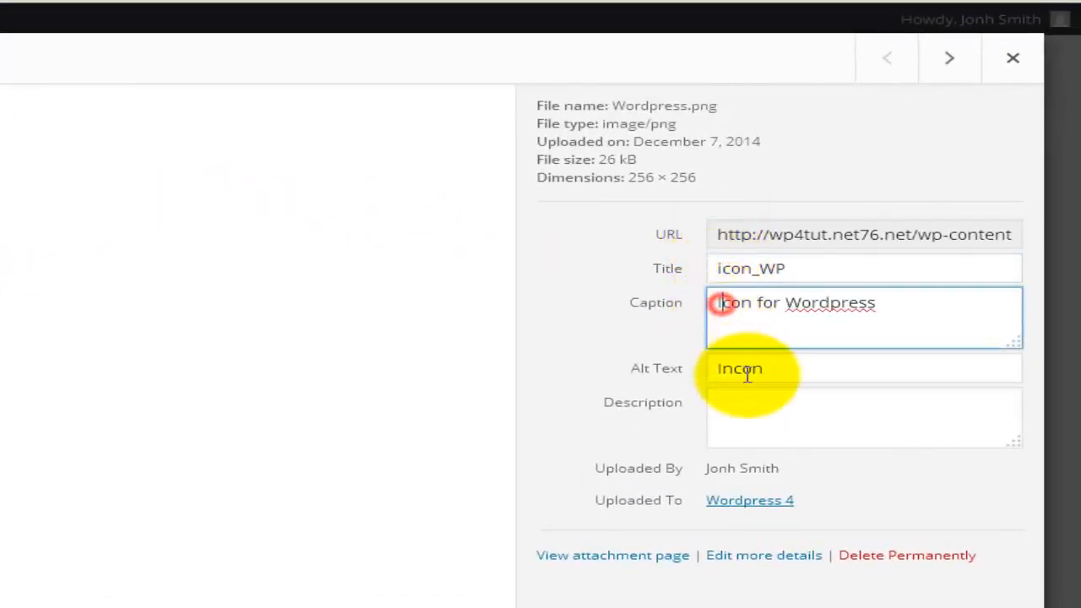
{"action": "left_click", "coordinate": [739, 371]}
{"action": "left_click", "coordinate": [736, 407]}
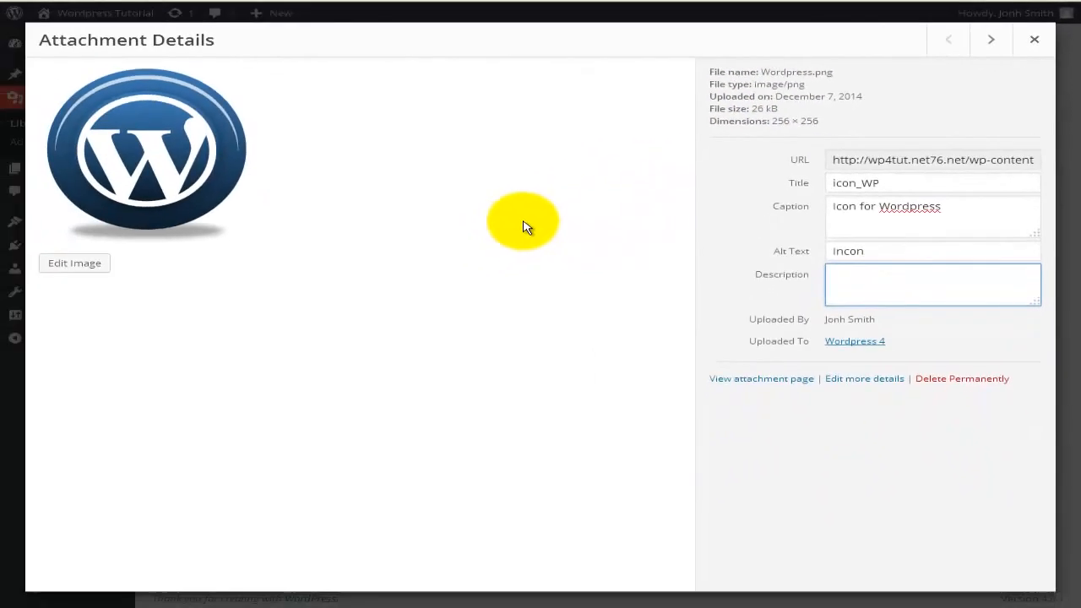
Open the icon for image editing, try flipping it vertically and horizontally, and undo both flips
{"action": "left_click", "coordinate": [75, 264]}
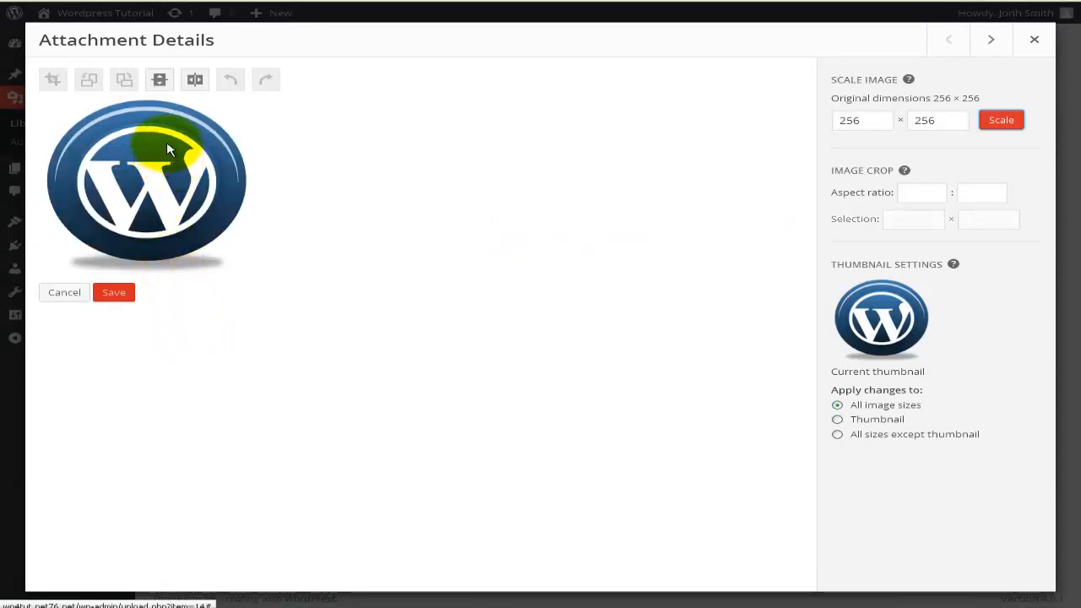
{"action": "left_click", "coordinate": [159, 82]}
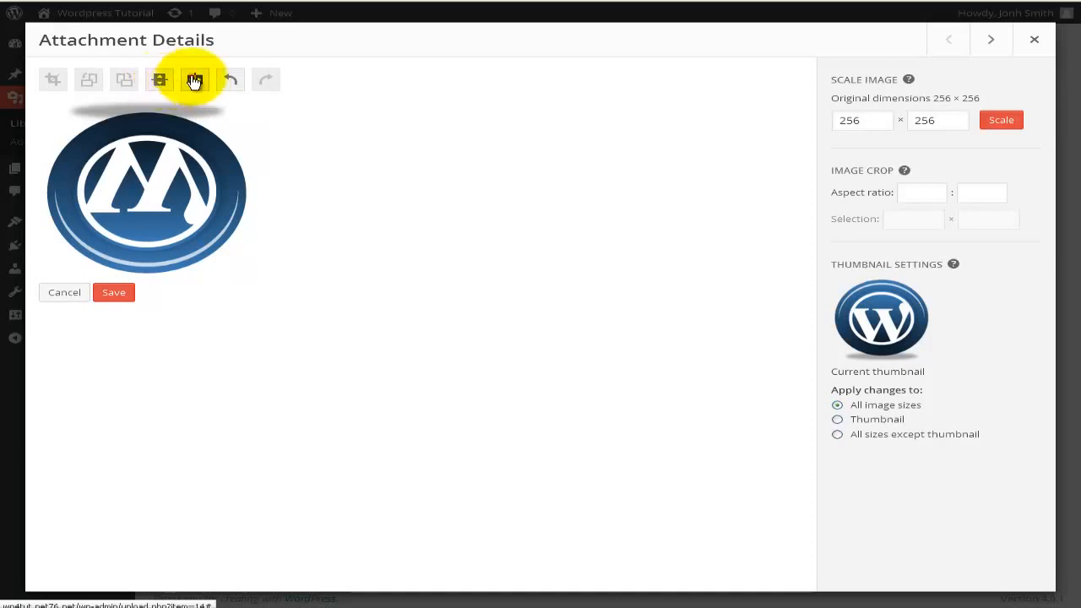
{"action": "left_click", "coordinate": [194, 80]}
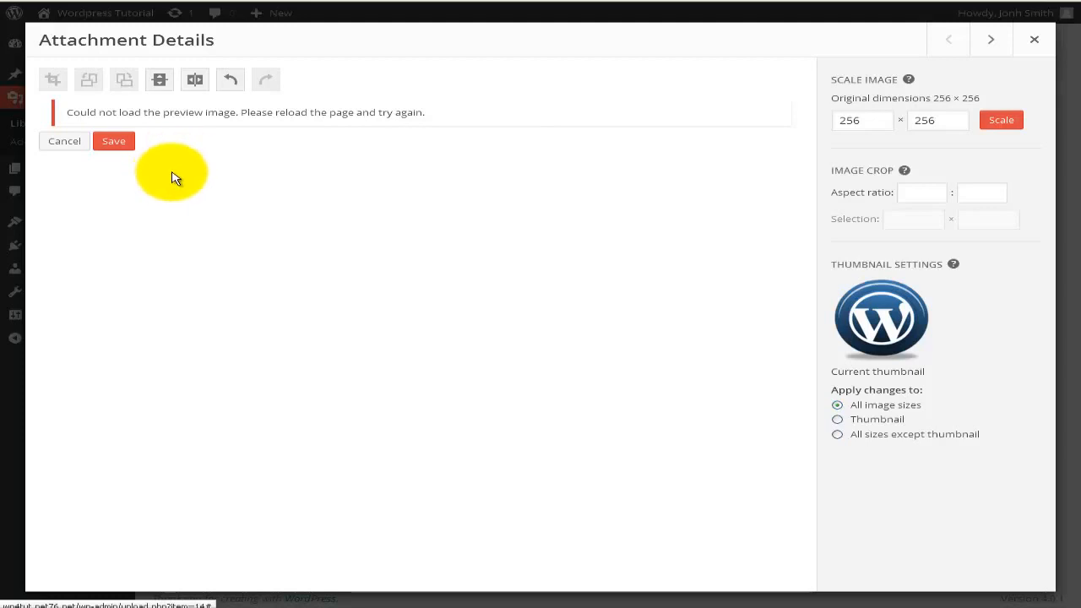
{"action": "left_click", "coordinate": [230, 81]}
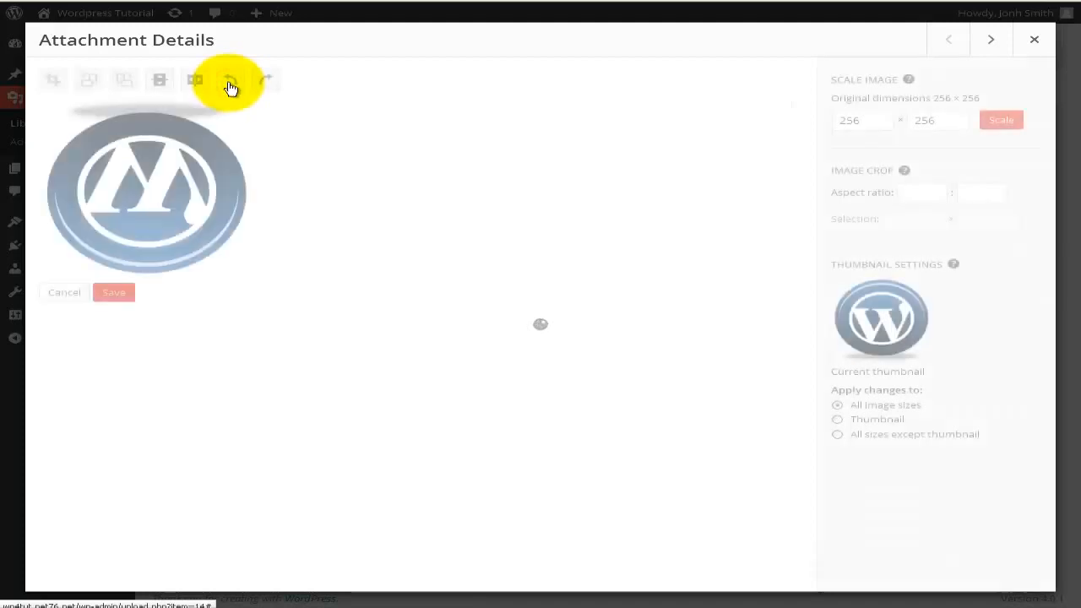
{"action": "left_click", "coordinate": [231, 84]}
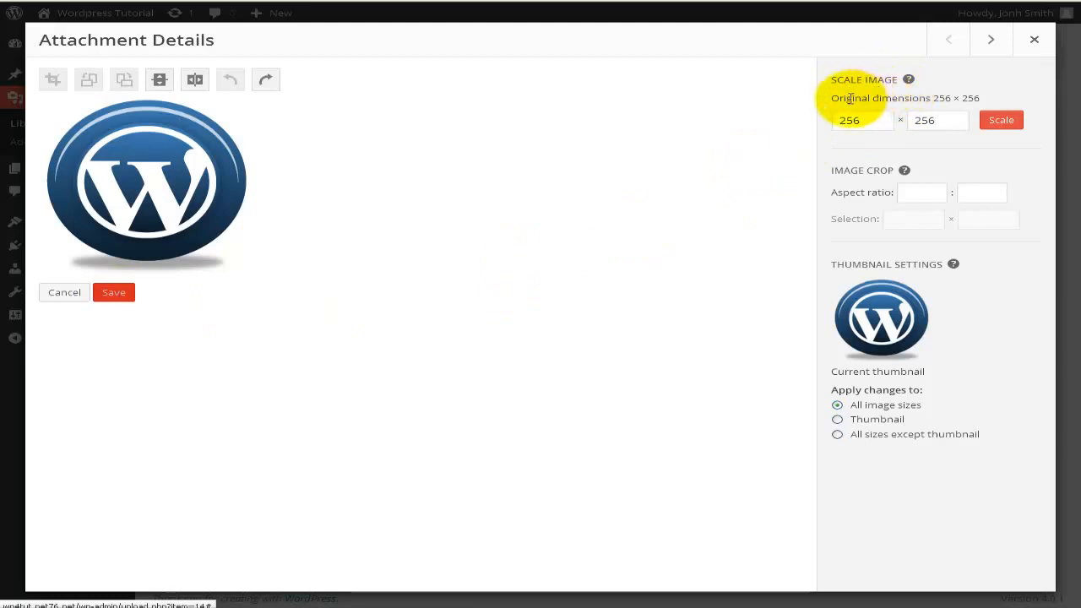
Examine the width and height fields for scaling the image and the aspect ratio field for cropping it
{"action": "left_click", "coordinate": [919, 119]}
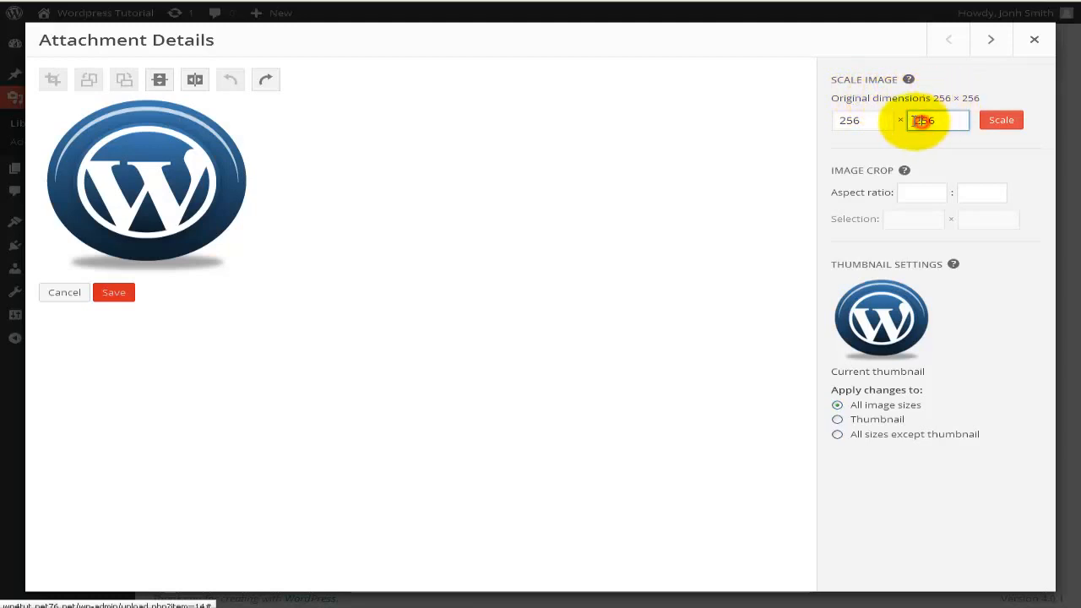
{"action": "left_click", "coordinate": [845, 120]}
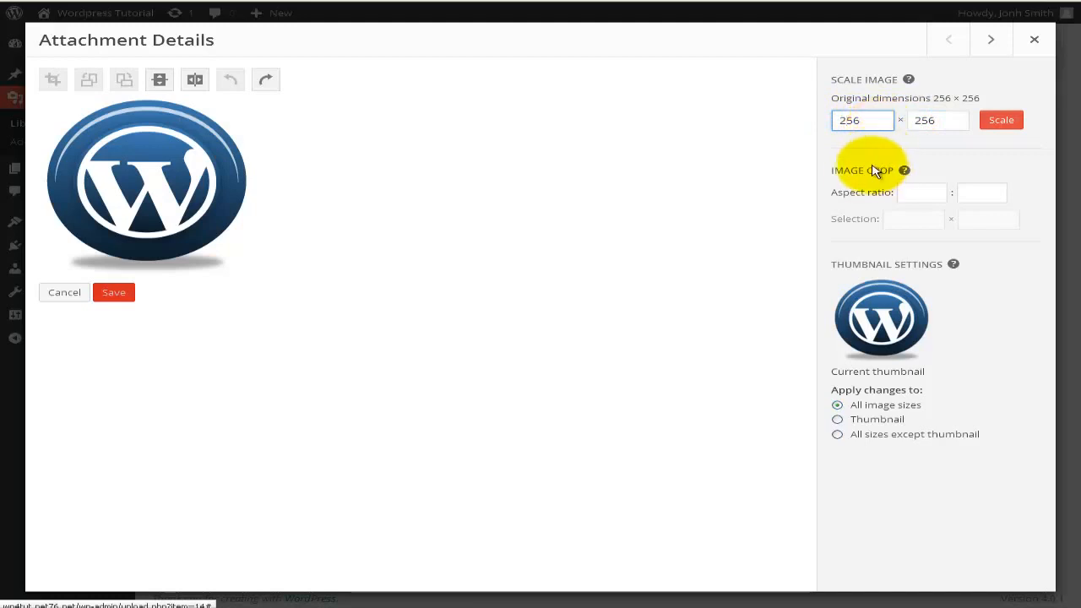
{"action": "left_click", "coordinate": [911, 193]}
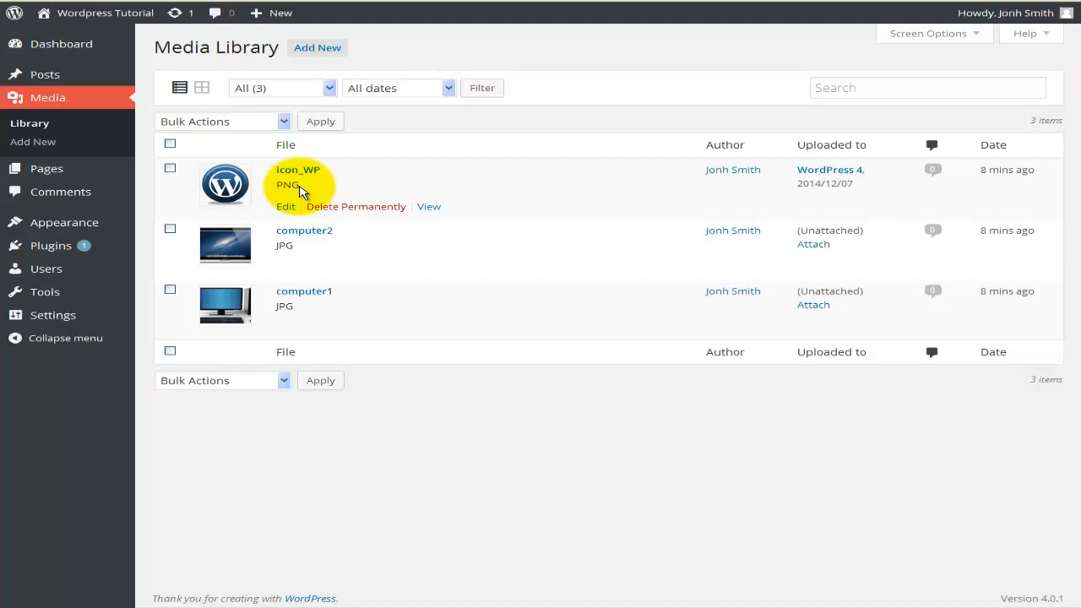
Select computer2 and computer1 in the list, choose the Delete Permanently bulk action without applying it, and deselect both images
{"action": "left_click", "coordinate": [170, 229]}
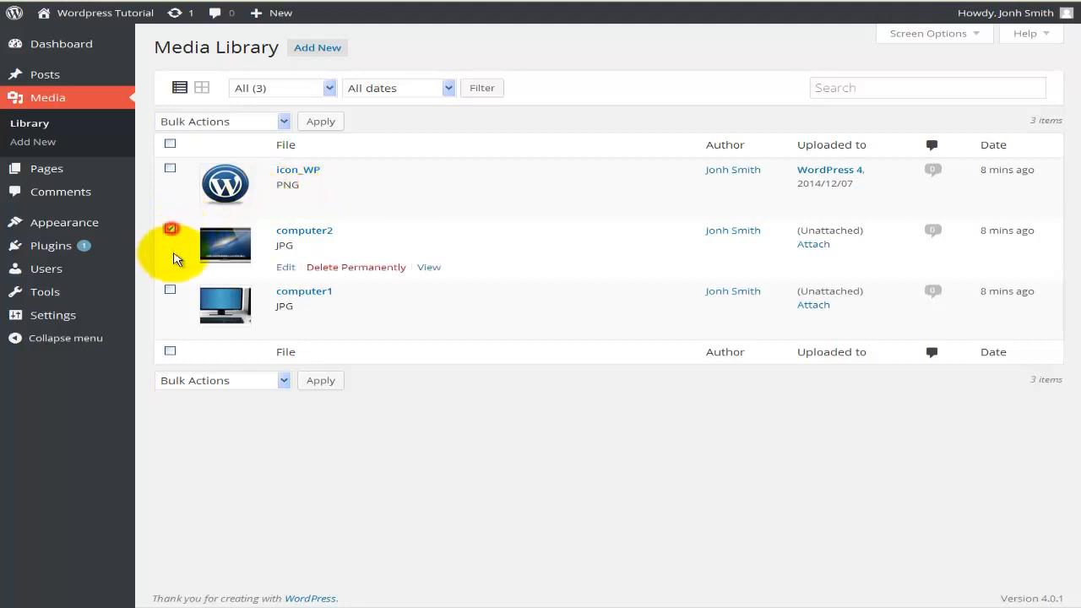
{"action": "left_click", "coordinate": [170, 290]}
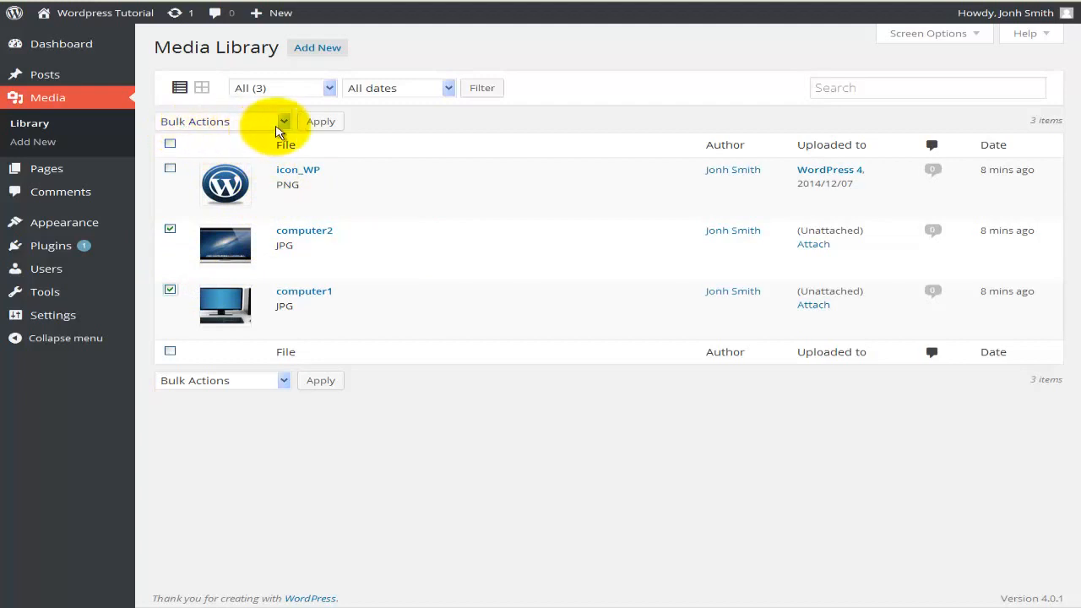
{"action": "left_click", "coordinate": [283, 122]}
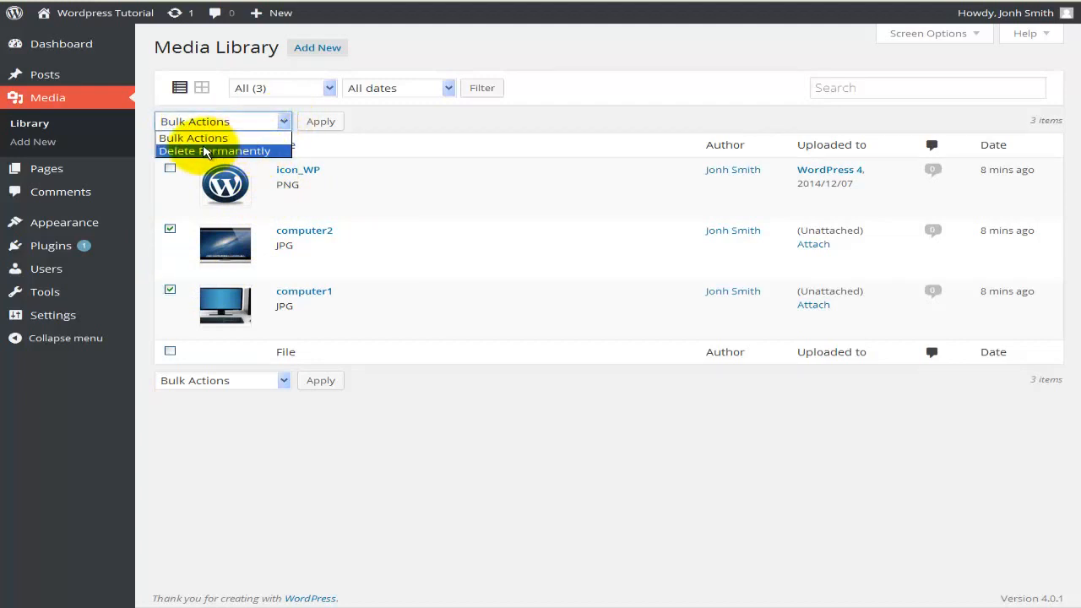
{"action": "left_click", "coordinate": [205, 152]}
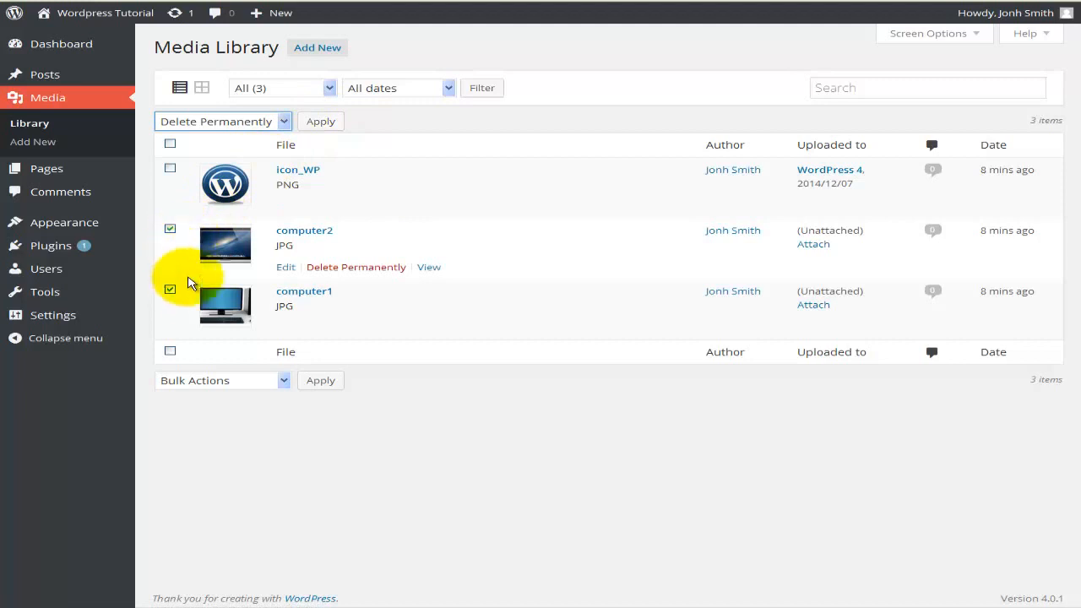
{"action": "left_click", "coordinate": [169, 228]}
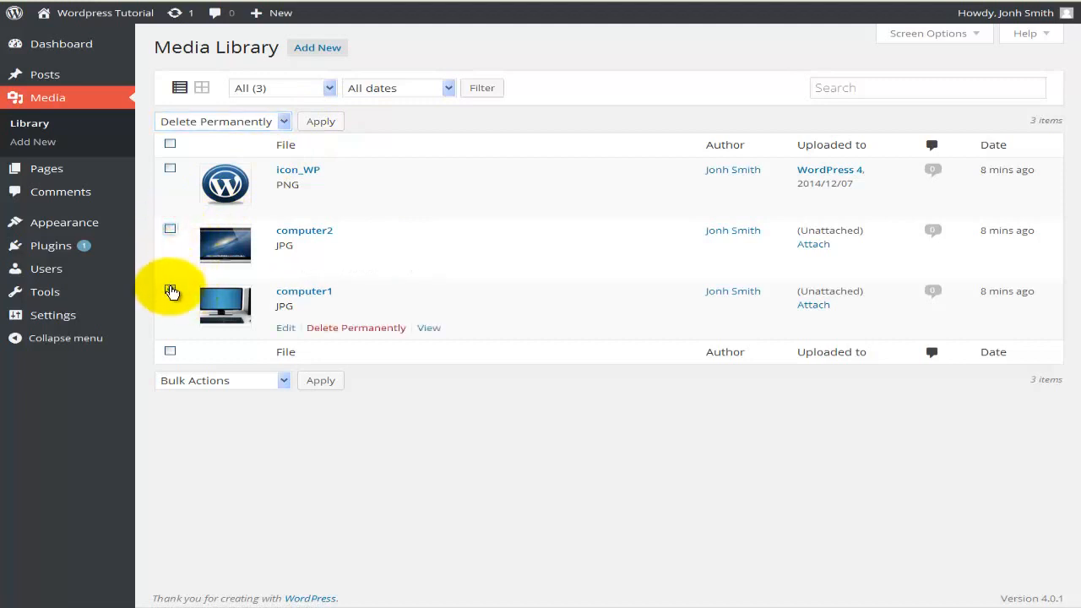
{"action": "left_click", "coordinate": [170, 290]}
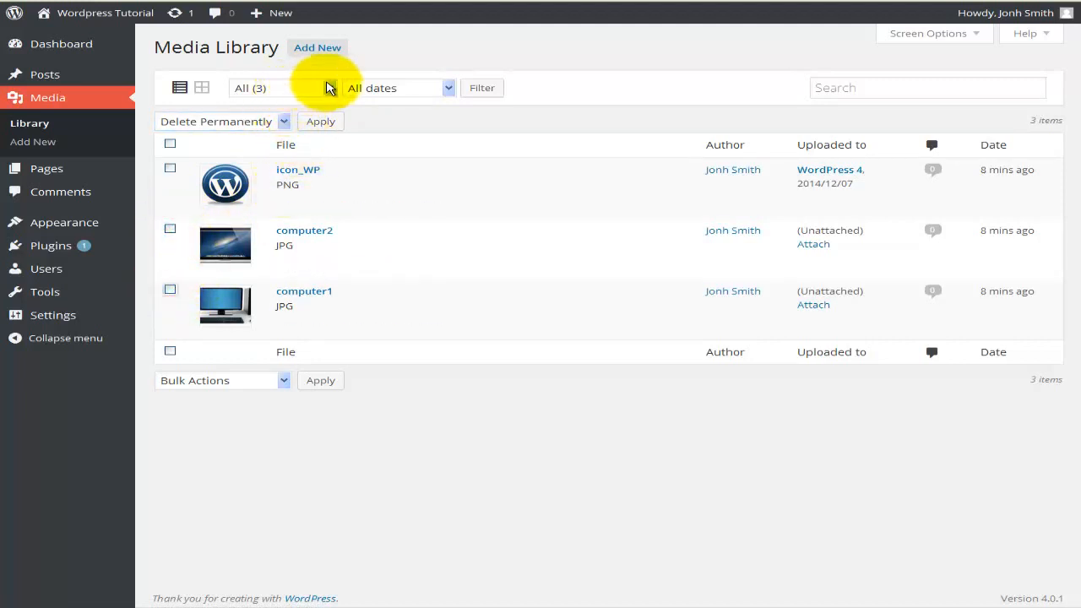
Filter the media library to show only unattached items
{"action": "left_click", "coordinate": [328, 87]}
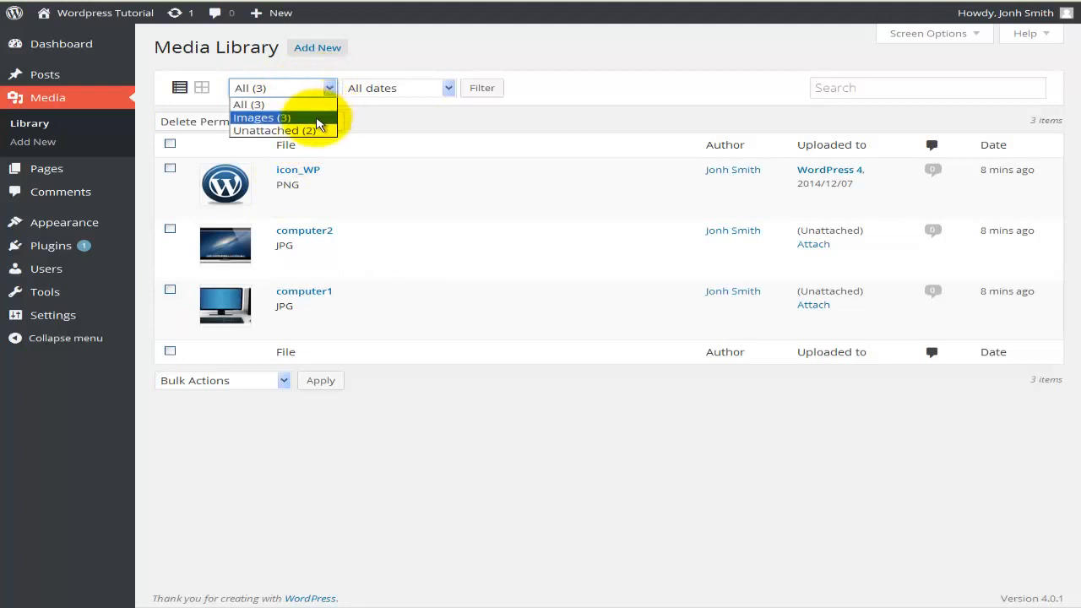
{"action": "left_click", "coordinate": [313, 130]}
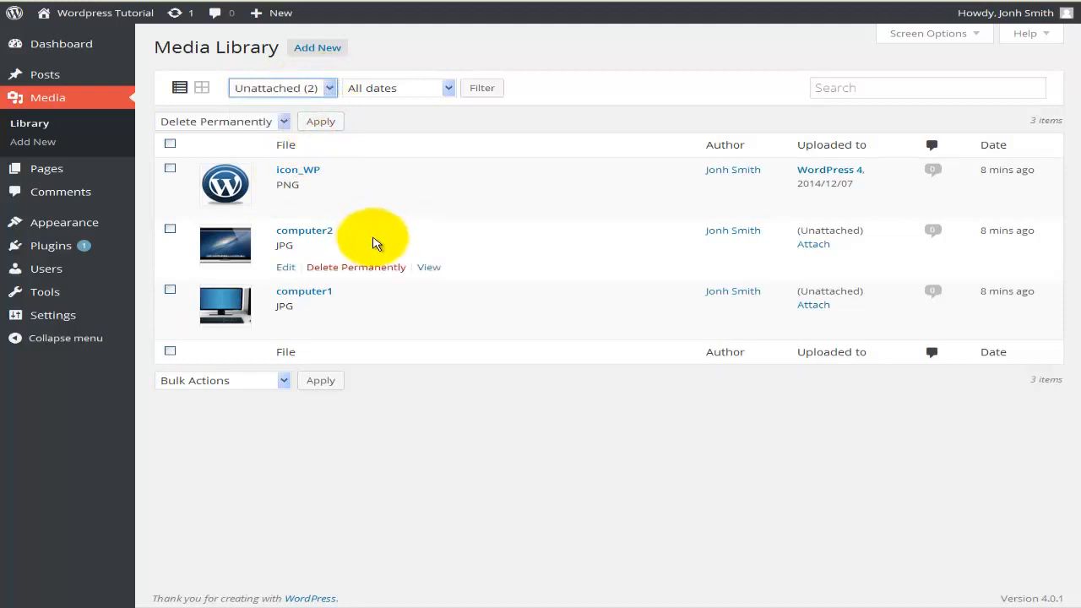
{"action": "left_click", "coordinate": [481, 87]}
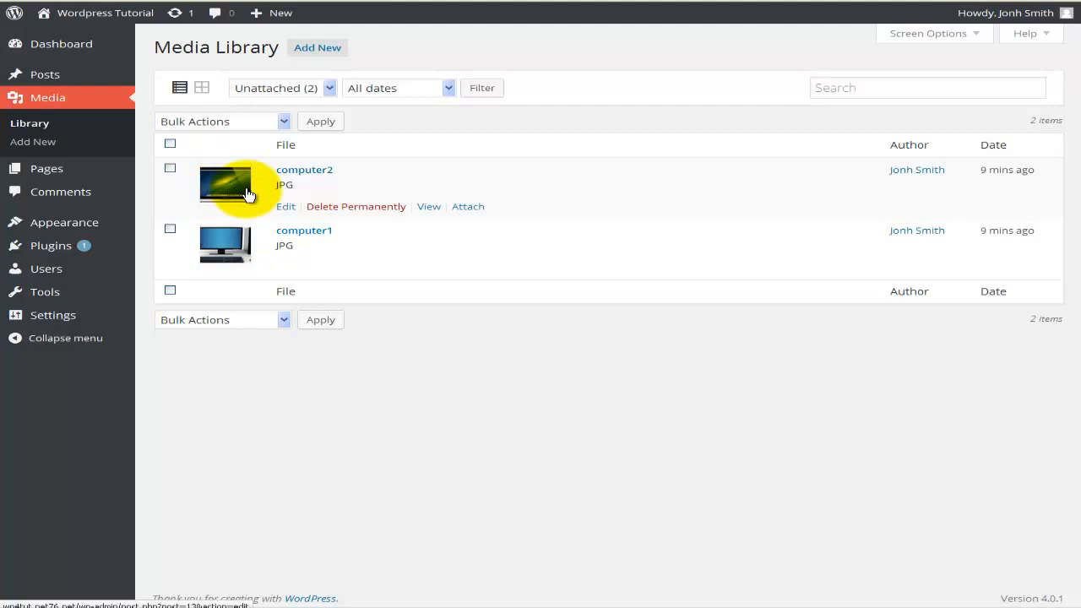
Filter the media library to show all images
{"action": "left_click", "coordinate": [327, 90]}
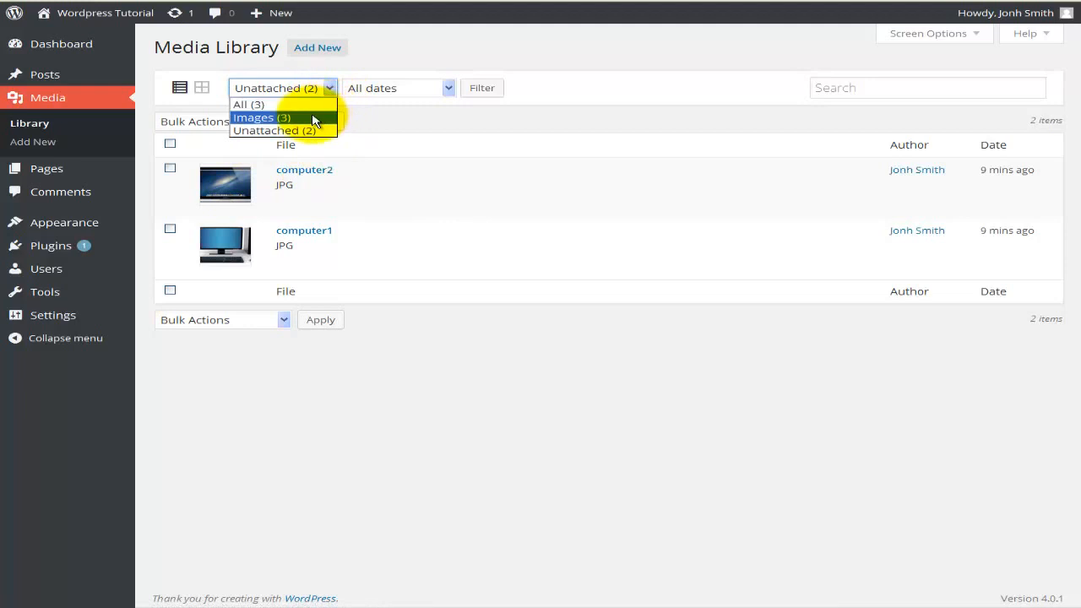
{"action": "left_click", "coordinate": [312, 119]}
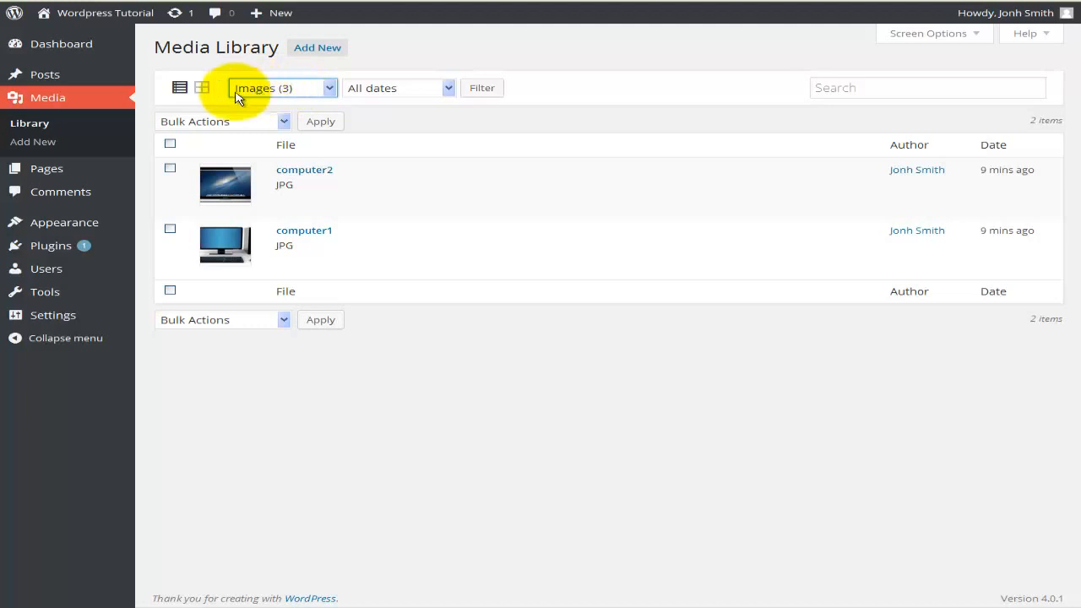
{"action": "left_click", "coordinate": [483, 90]}
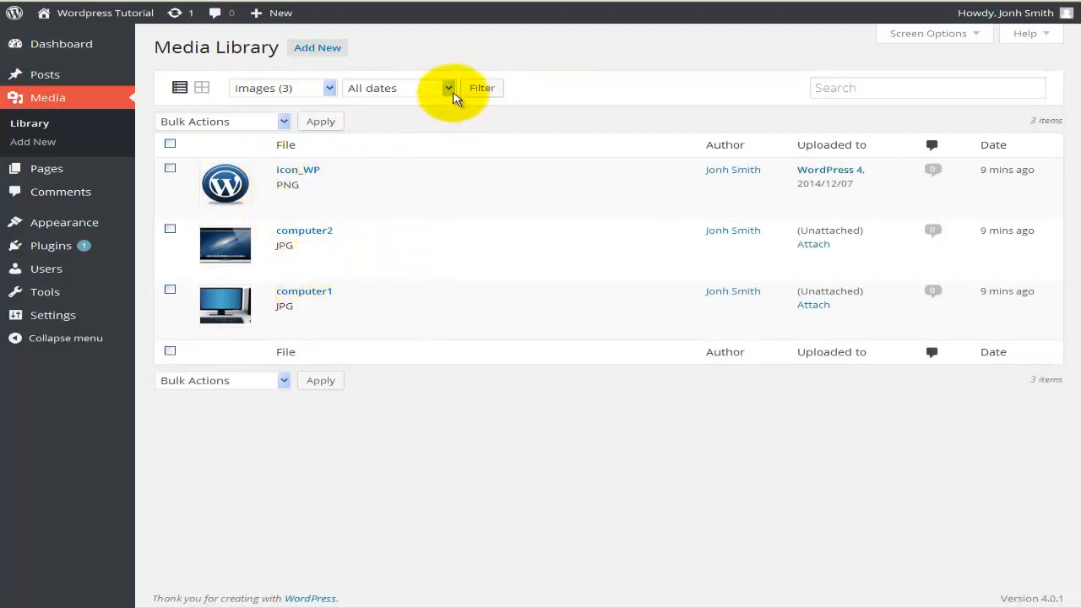
Check the date filter's available options without changing the selection, and search the media library for computer2
{"action": "left_click", "coordinate": [448, 90]}
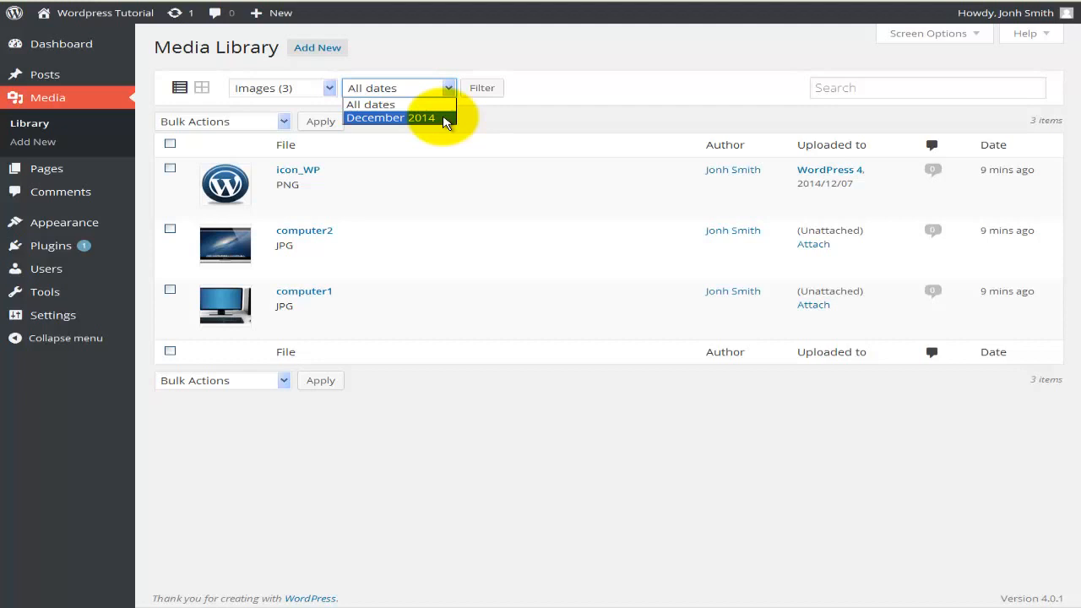
{"action": "left_click", "coordinate": [524, 118]}
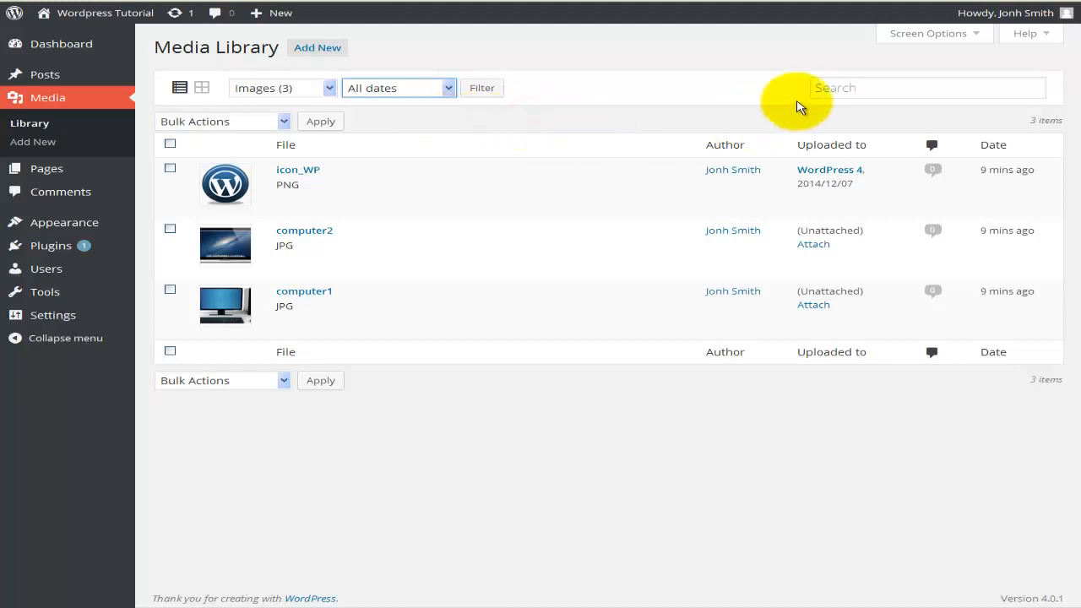
{"action": "left_click", "coordinate": [819, 88]}
{"action": "left_click", "coordinate": [817, 86]}
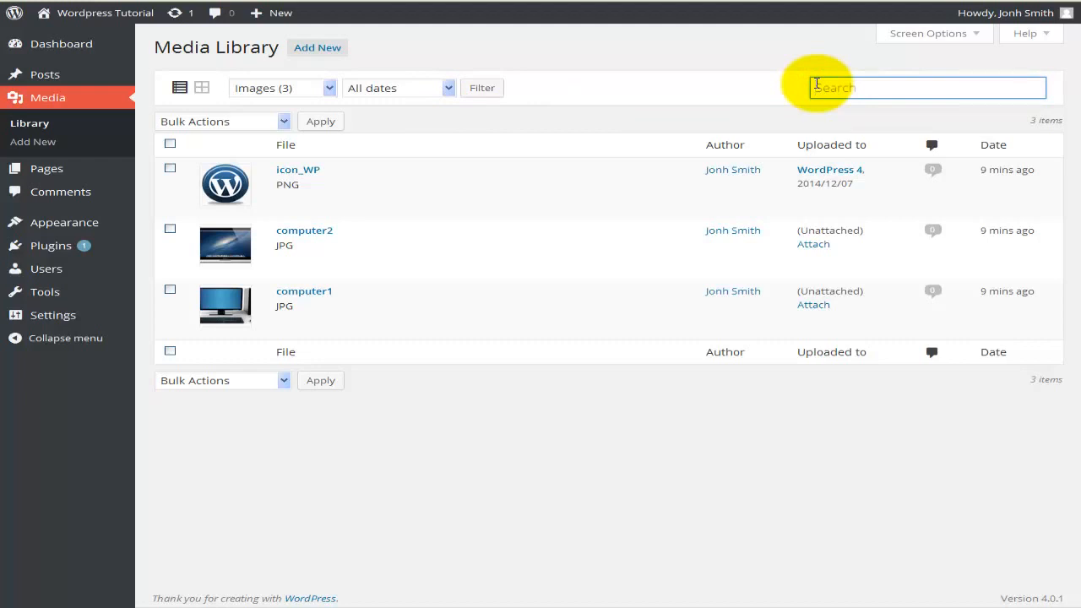
{"action": "type", "text": "computer2"}
{"action": "key", "text": "Return"}
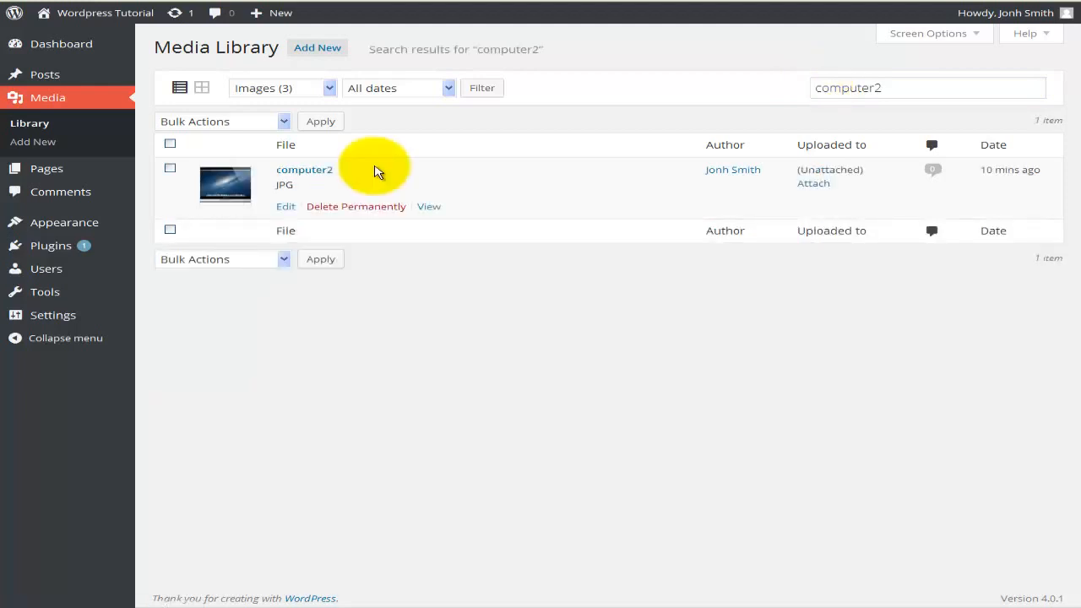
Clear the search term and rerun the search to list the whole media library again
{"action": "double_click", "coordinate": [818, 87]}
{"action": "key", "text": "BackSpace"}
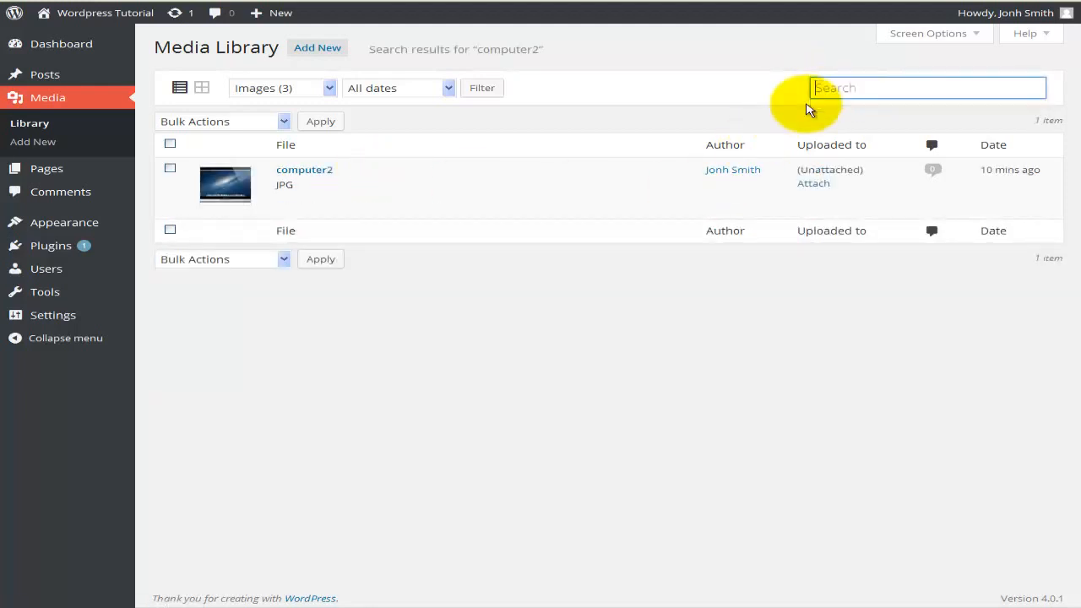
{"action": "key", "text": "Return"}
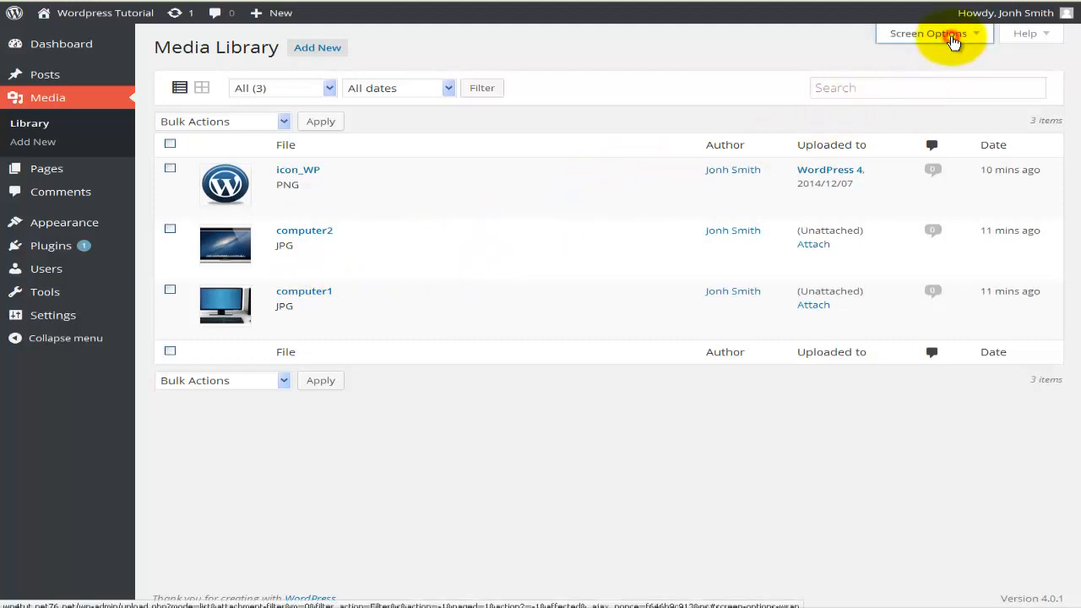
Hide the Author, Uploaded to, Comments and Date columns of the media list through the screen options
{"action": "left_click", "coordinate": [953, 38]}
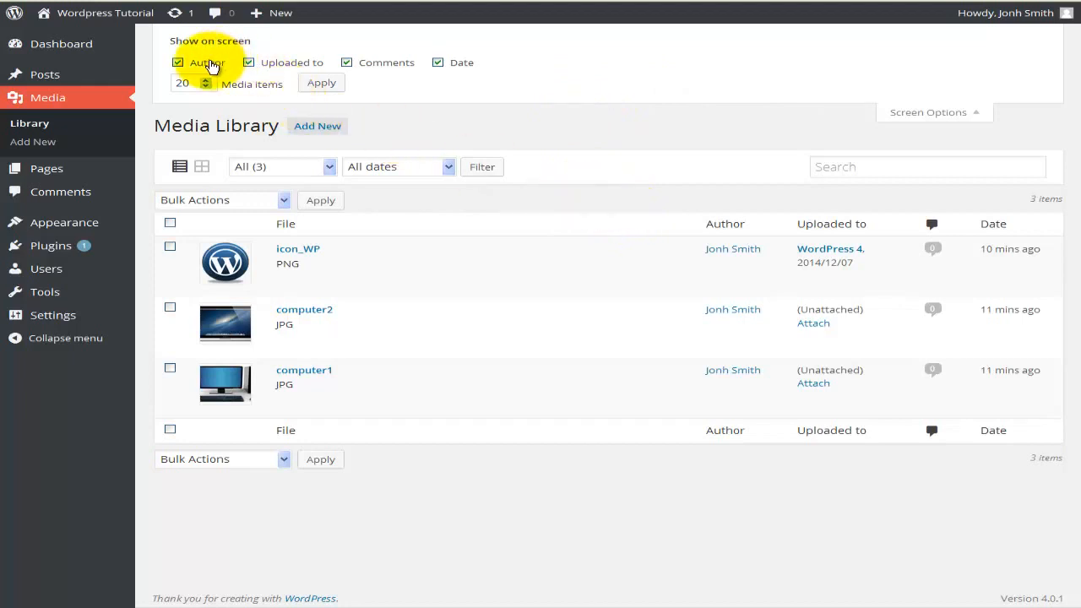
{"action": "left_click", "coordinate": [210, 64]}
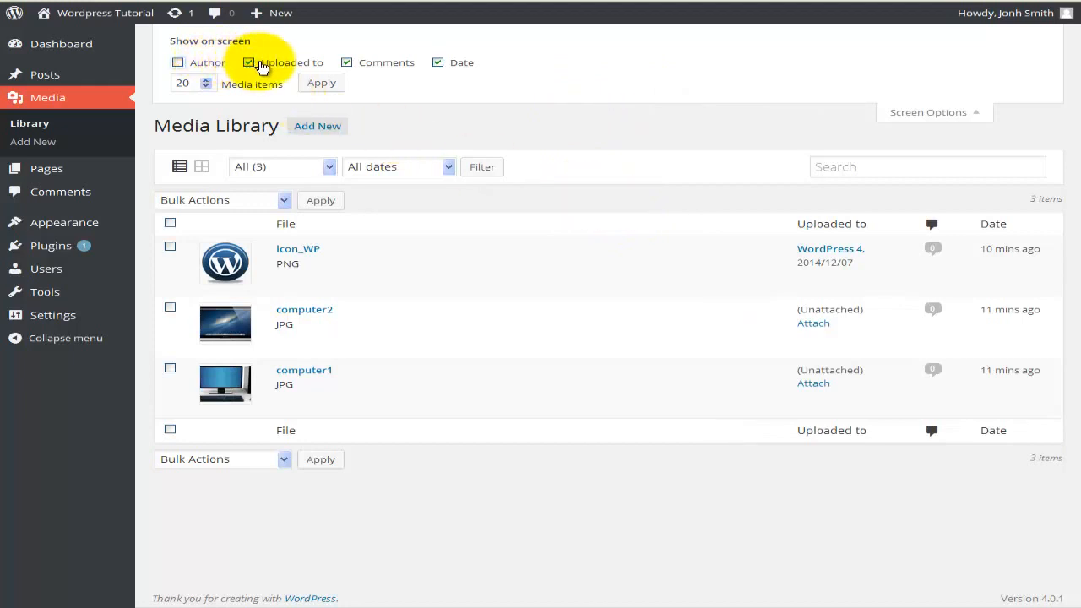
{"action": "left_click", "coordinate": [259, 65]}
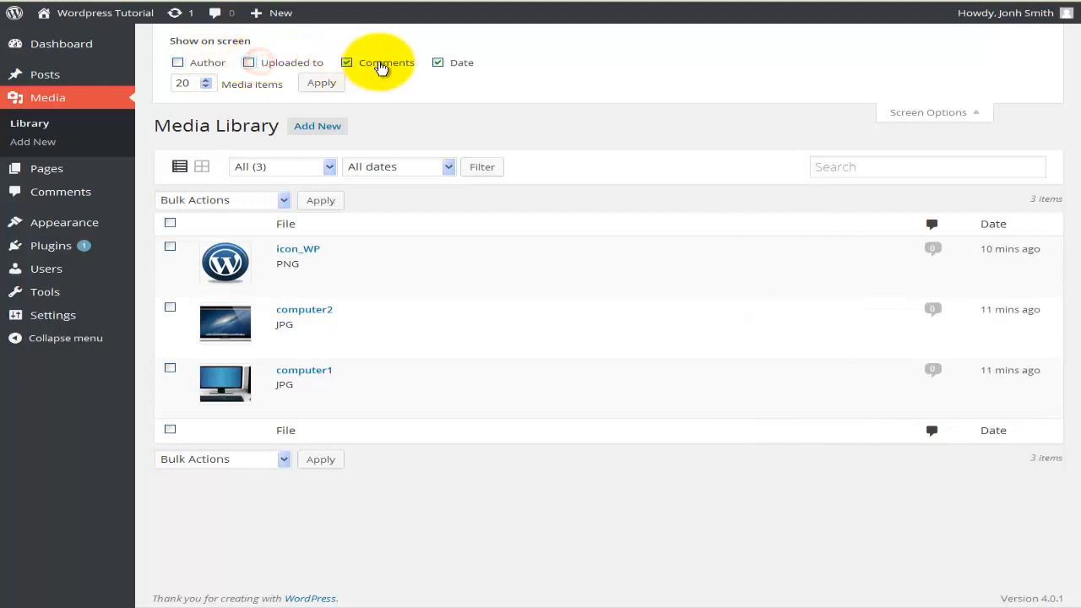
{"action": "left_click", "coordinate": [379, 65]}
{"action": "left_click", "coordinate": [445, 64]}
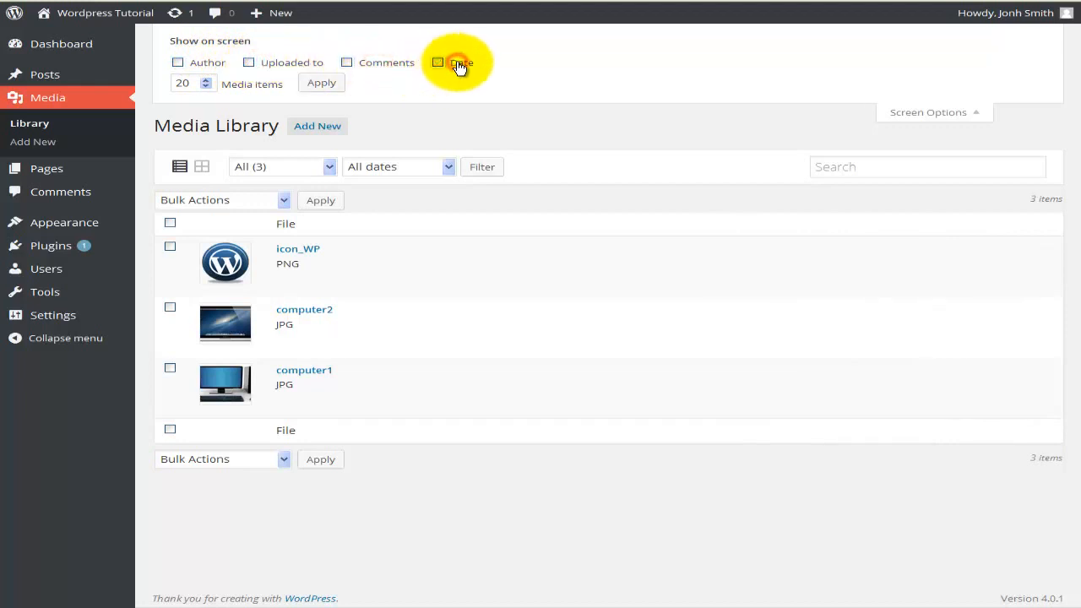
Show the Author, Uploaded to, Comments and Date columns again and close the screen options
{"action": "left_click", "coordinate": [213, 64]}
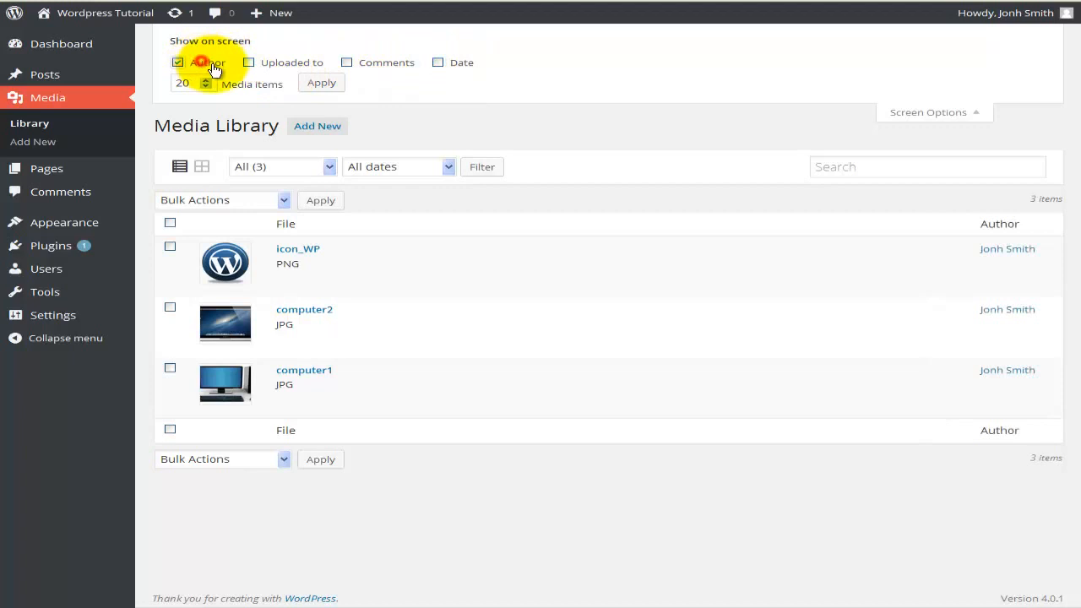
{"action": "left_click", "coordinate": [262, 65]}
{"action": "left_click", "coordinate": [361, 64]}
{"action": "left_click", "coordinate": [437, 64]}
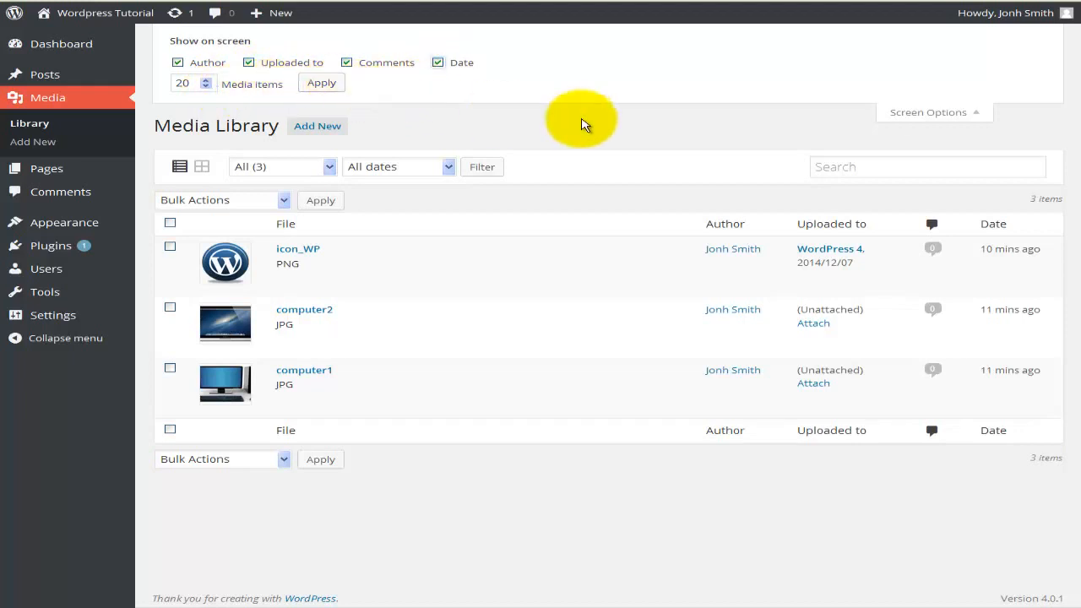
{"action": "left_click", "coordinate": [902, 110]}
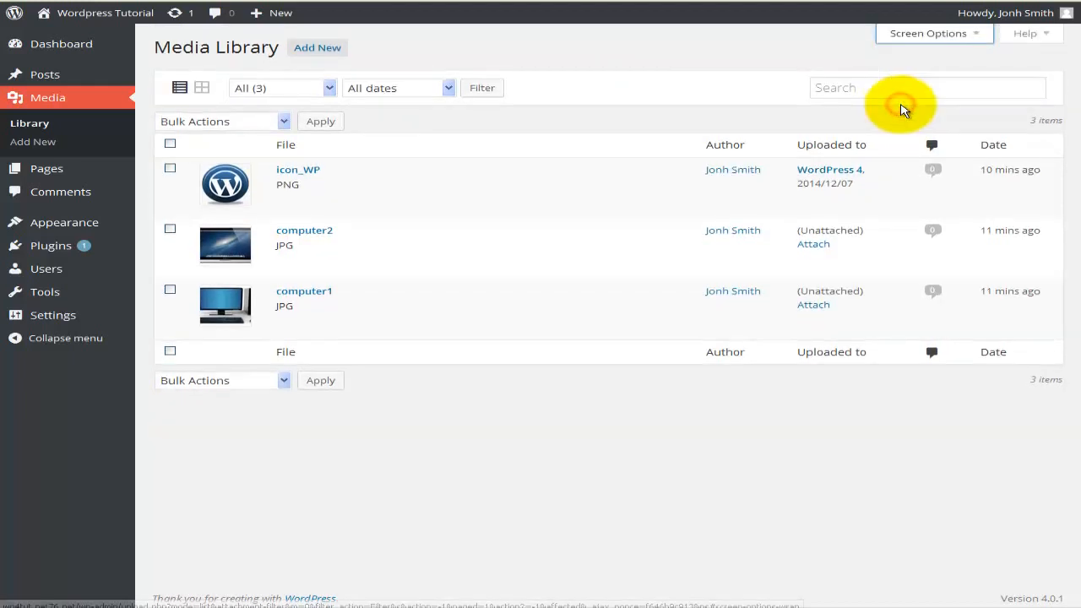